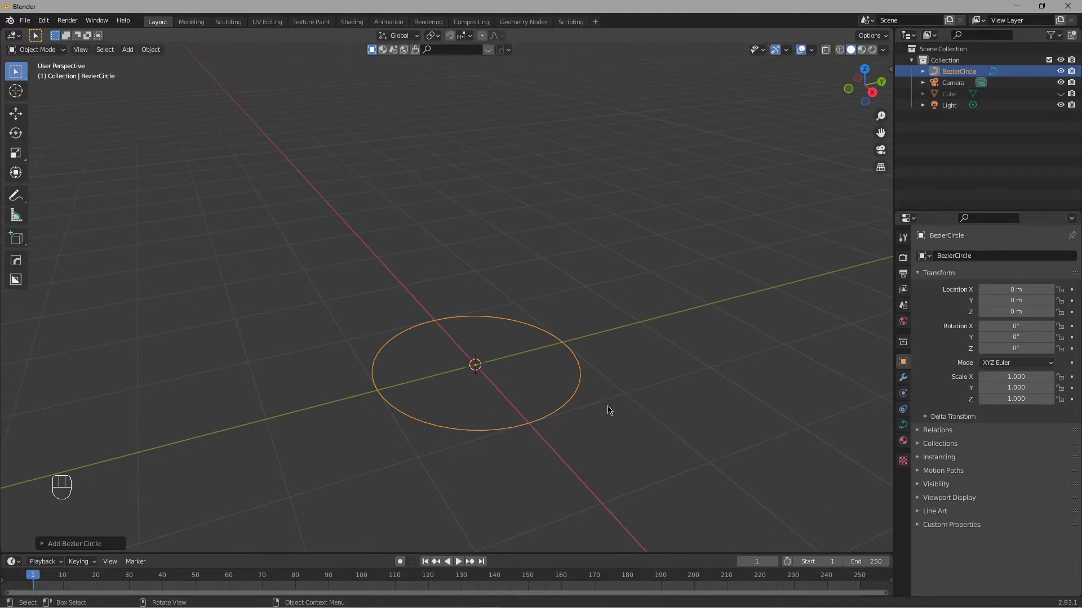
Step: Rotate the Bezier circle 90° about the global Y axis
{"action": "key", "text": "r"}
{"action": "type", "text": "y"}
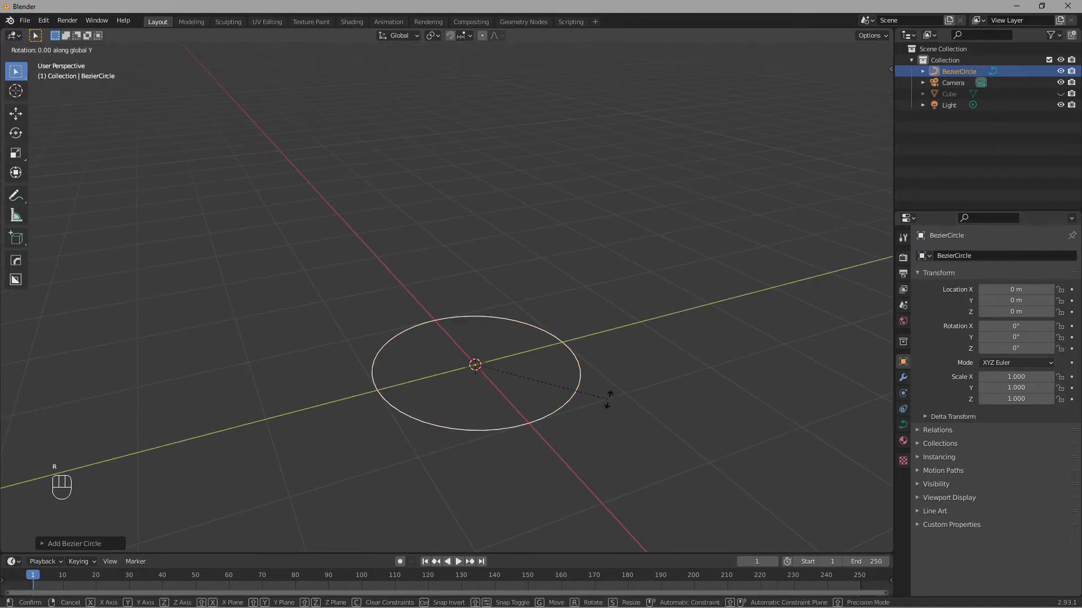
{"action": "type", "text": "90"}
{"action": "key", "text": "Return"}
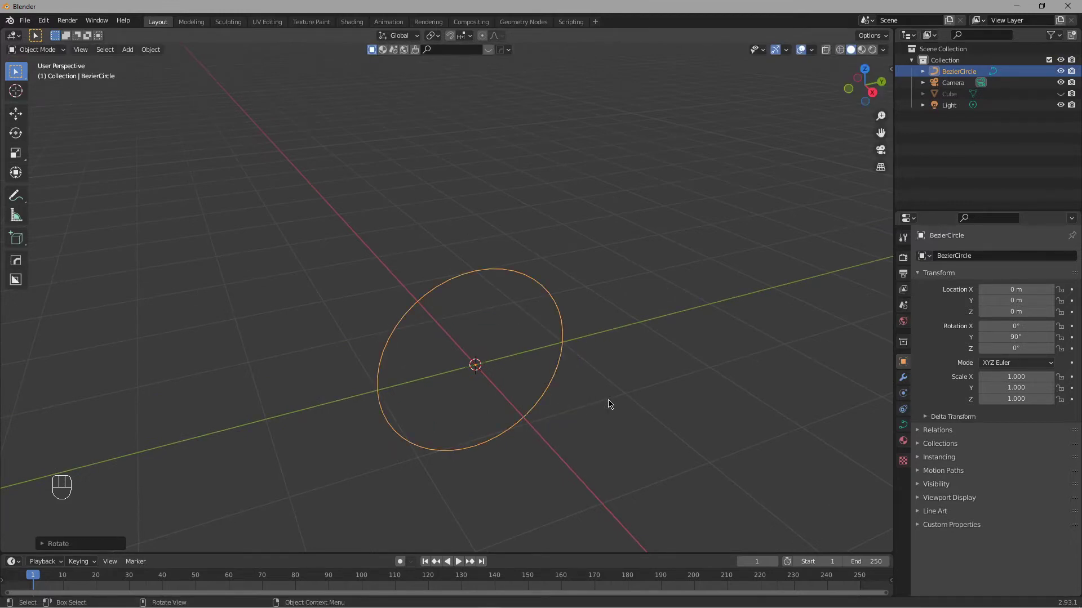
Step: Scale the circle's upper and lower control points toward each other along Z by a factor of about 0.24
{"action": "key", "text": "Tab"}
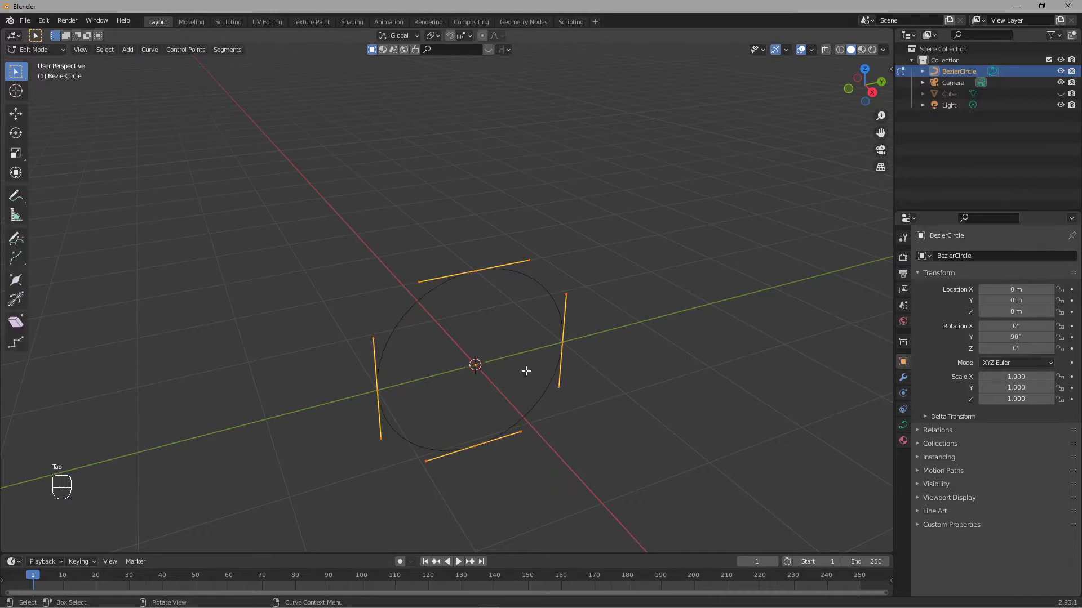
{"action": "middle_click_drag", "start_coordinate": [526, 371], "coordinate": [488, 324]}
{"action": "left_click", "coordinate": [488, 324]}
{"action": "middle_click_drag", "start_coordinate": [488, 365], "coordinate": [488, 341], "text": "shift"}
{"action": "left_click_drag", "start_coordinate": [407, 174], "coordinate": [490, 541]}
{"action": "key", "text": "s"}
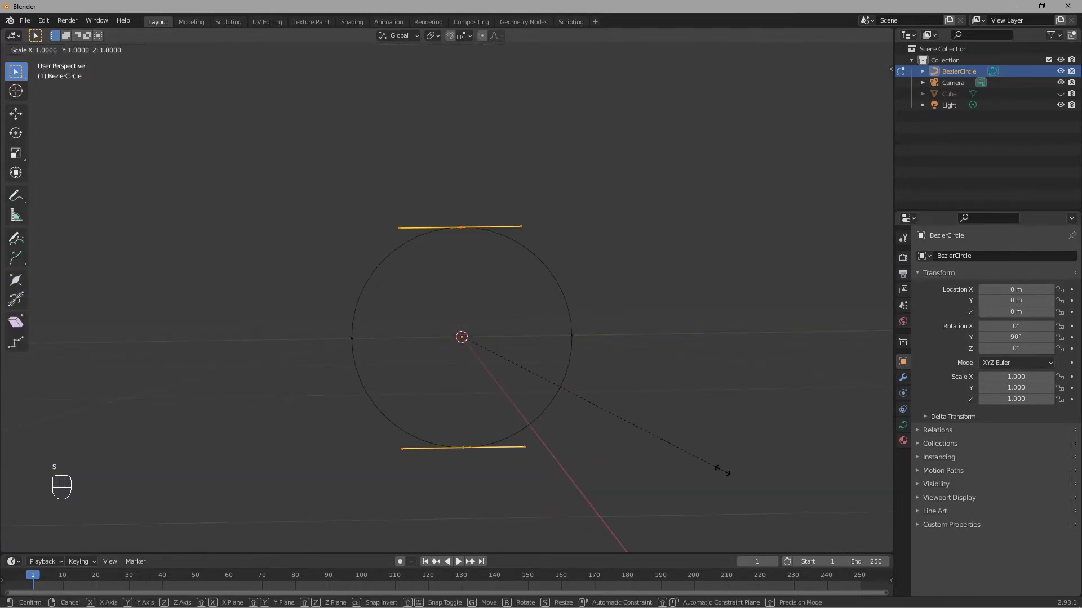
{"action": "key", "text": "z"}
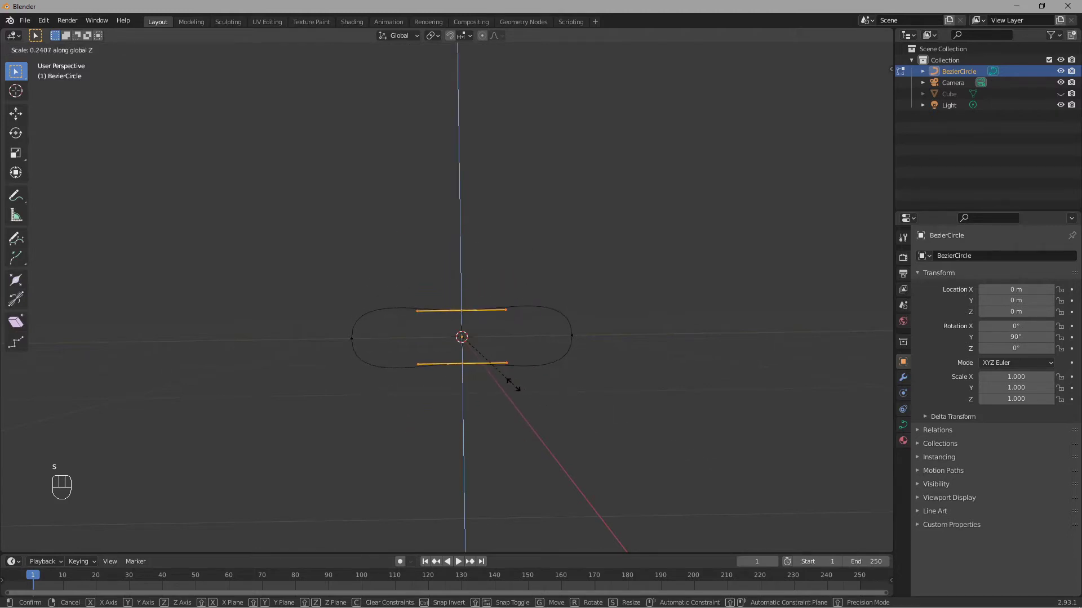
{"action": "left_click", "coordinate": [516, 385]}
Step: Pinch the same two control points further along Z by about 0.84 and return to Object Mode
{"action": "key", "text": "s"}
{"action": "key", "text": "z"}
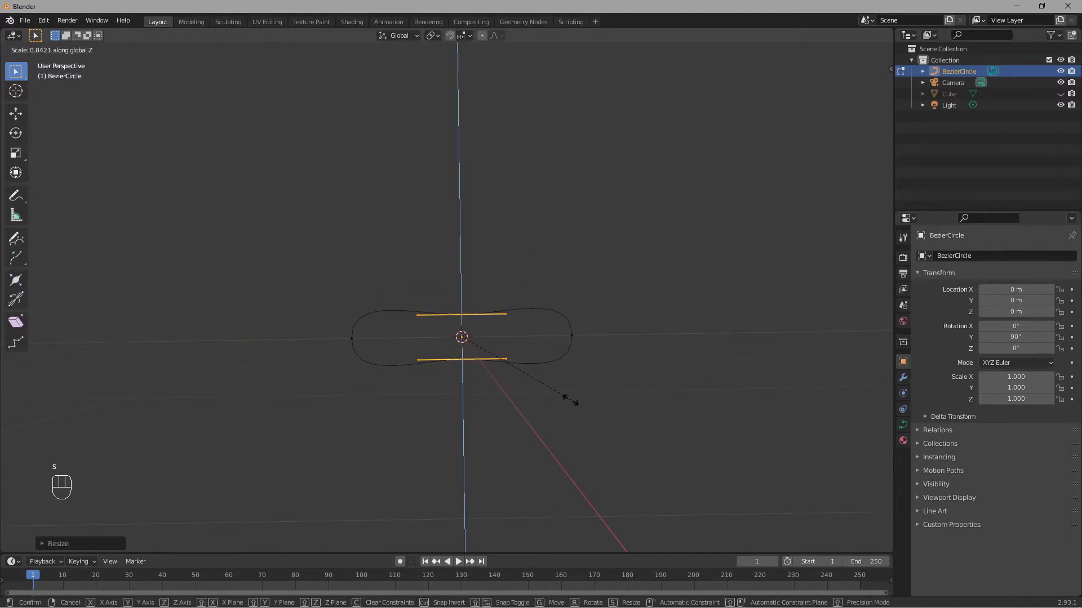
{"action": "left_click", "coordinate": [568, 398]}
{"action": "left_click", "coordinate": [753, 411]}
{"action": "key", "text": "Tab"}
{"action": "left_click", "coordinate": [591, 427]}
{"action": "middle_click_drag", "start_coordinate": [592, 427], "coordinate": [456, 299]}
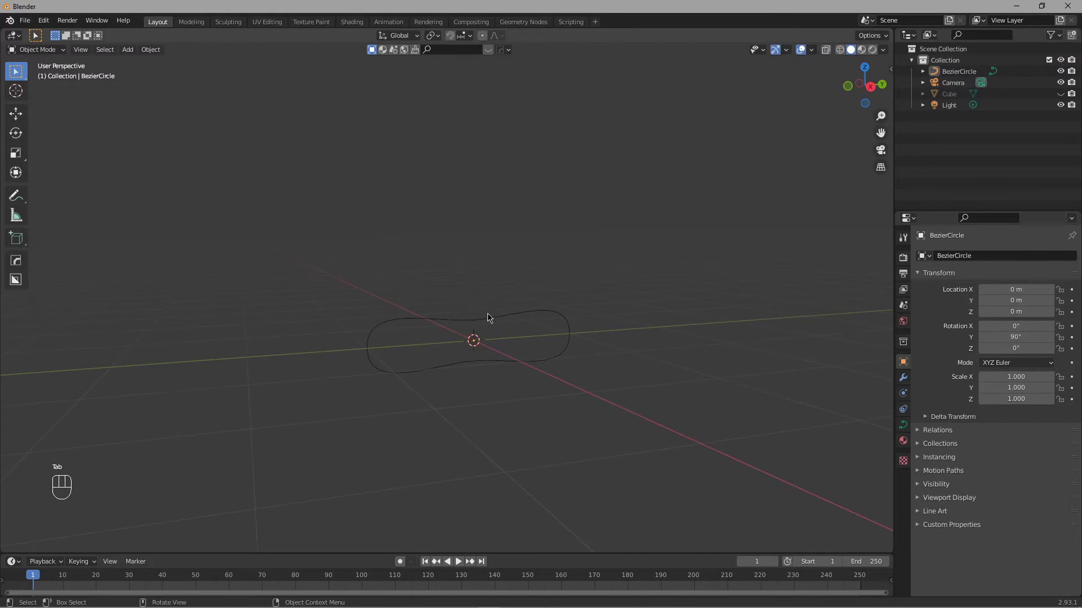
{"action": "left_click", "coordinate": [369, 391]}
{"action": "middle_click_drag", "start_coordinate": [511, 334], "coordinate": [349, 417]}
{"action": "middle_click_drag", "start_coordinate": [539, 434], "coordinate": [668, 443]}
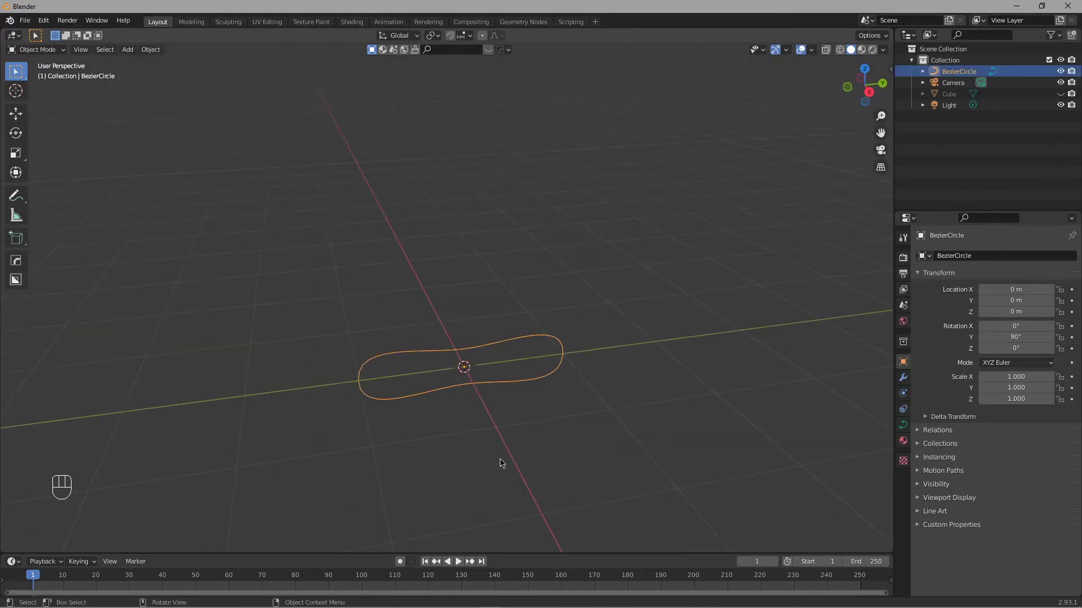
{"action": "middle_click_drag", "start_coordinate": [566, 479], "coordinate": [556, 442]}
{"action": "left_click", "coordinate": [583, 419]}
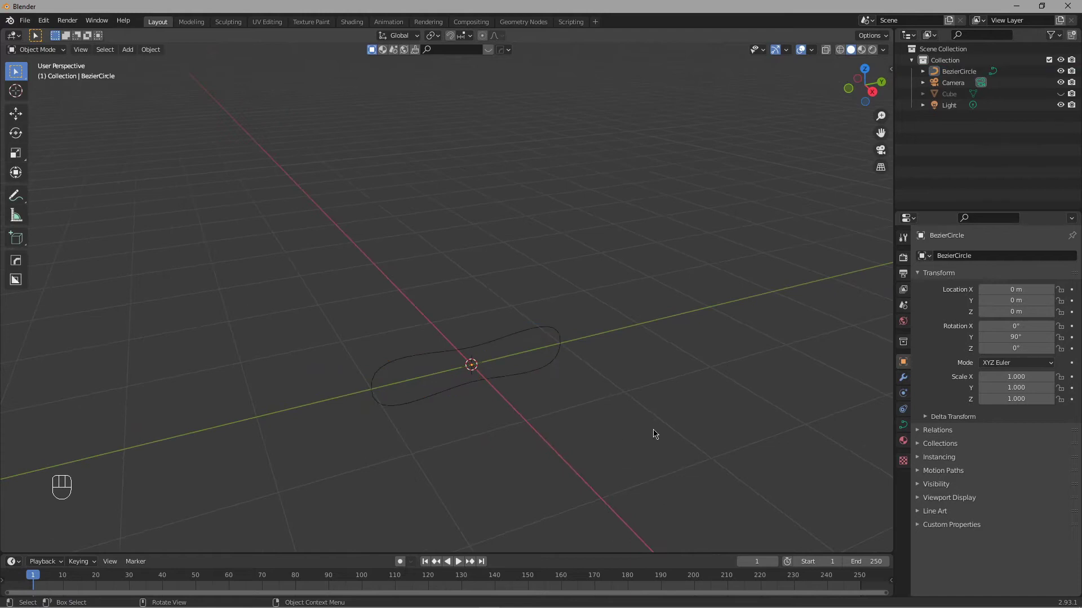
Step: Unhide the Cube and scale it down uniformly to about 0.243
{"action": "left_click", "coordinate": [1061, 95]}
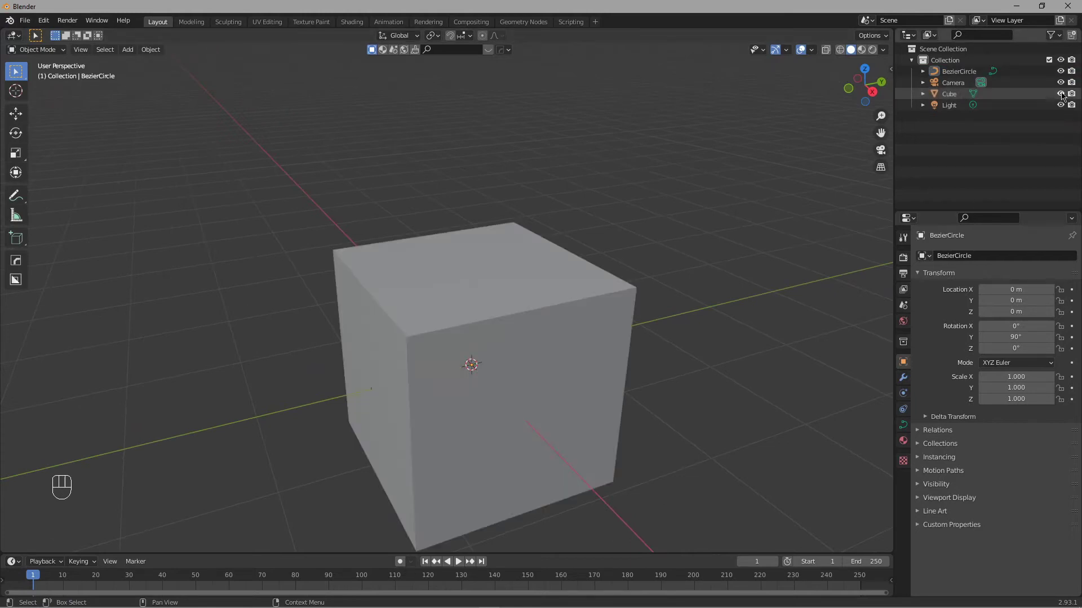
{"action": "left_click", "coordinate": [612, 346]}
{"action": "key", "text": "s"}
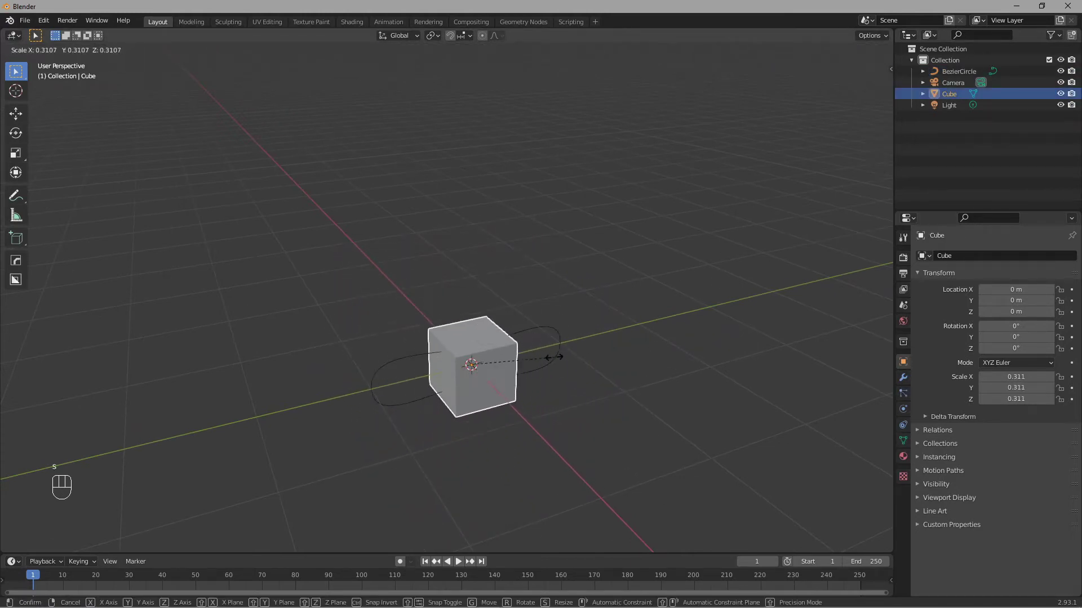
{"action": "left_click", "coordinate": [536, 360]}
Step: Flatten the cube along Z to a scale of about 0.019
{"action": "middle_click_drag", "start_coordinate": [608, 376], "coordinate": [544, 319]}
{"action": "scroll", "coordinate": [589, 363], "scroll_direction": "up", "scroll_amount": 3}
{"action": "key", "text": "s"}
{"action": "key", "text": "z"}
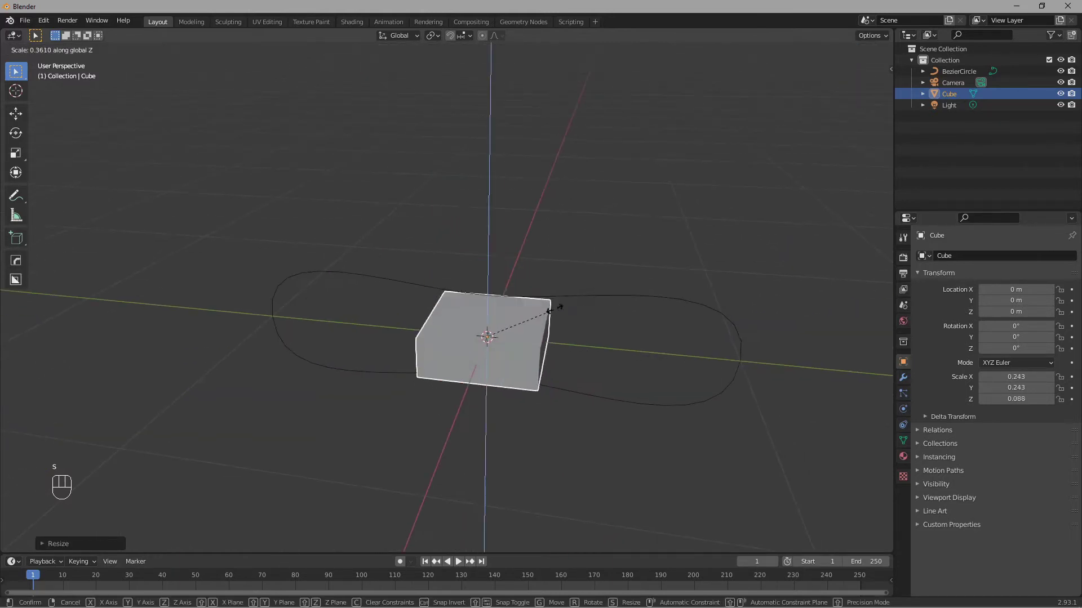
{"action": "left_click", "coordinate": [502, 332]}
Step: Narrow the cube along Y into a thin bar with a scale magnitude of about 0.014
{"action": "scroll", "coordinate": [501, 331], "scroll_direction": "up", "scroll_amount": 1}
{"action": "key", "text": "s"}
{"action": "key", "text": "y"}
{"action": "left_click", "coordinate": [491, 339]}
{"action": "scroll", "coordinate": [609, 342], "scroll_direction": "up", "scroll_amount": 2}
{"action": "middle_click_drag", "start_coordinate": [602, 344], "coordinate": [588, 327], "text": "shift"}
{"action": "scroll", "coordinate": [588, 327], "scroll_direction": "up", "scroll_amount": 1}
{"action": "key", "text": "s"}
{"action": "key", "text": "y"}
{"action": "left_click", "coordinate": [710, 415]}
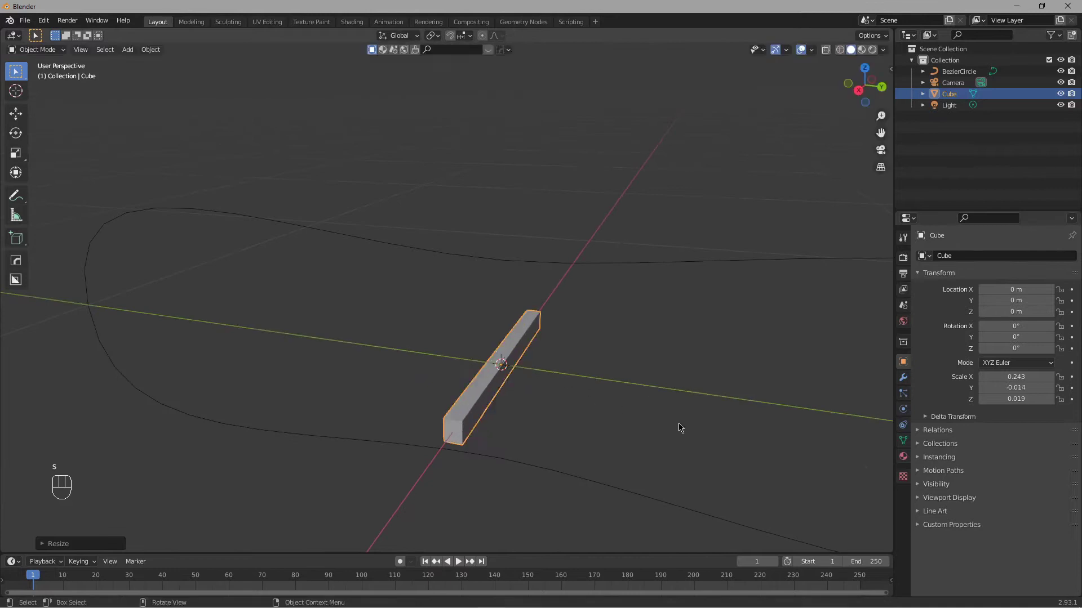
Step: Thin the bar further along Z to a scale of about 0.007
{"action": "key", "text": "s"}
{"action": "key", "text": "z"}
{"action": "left_click", "coordinate": [553, 456]}
{"action": "middle_click_drag", "start_coordinate": [552, 495], "coordinate": [566, 486]}
Step: Add three lengthwise loop cuts to the bar in Edit Mode
{"action": "key", "text": "Tab"}
{"action": "key", "text": "ctrl+r"}
{"action": "left_click", "coordinate": [492, 414]}
Step: Extrude the middle faces at the bar's ends outward, and widen the bar along Y to a scale magnitude of about 0.028
{"action": "key", "text": "3"}
{"action": "middle_click_drag", "start_coordinate": [490, 413], "coordinate": [550, 367]}
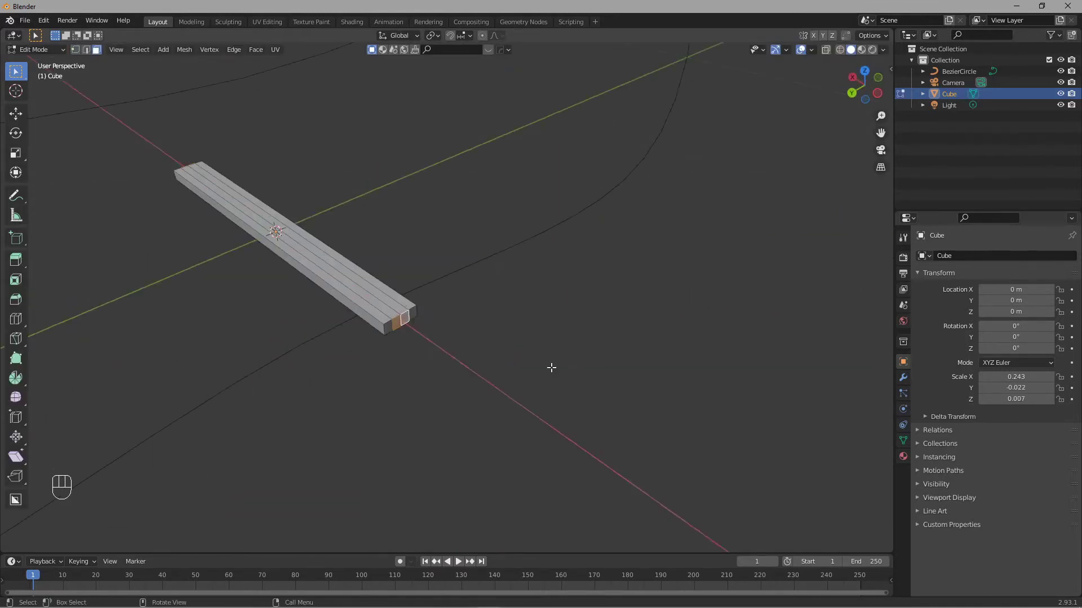
{"action": "key", "text": "e"}
{"action": "key", "text": "s"}
{"action": "left_click", "coordinate": [586, 372]}
{"action": "key", "text": "Tab"}
{"action": "key", "text": "s"}
Step: Add a crosswise loop cut through the middle of the bar
{"action": "key", "text": "Tab"}
{"action": "scroll", "coordinate": [525, 355], "scroll_direction": "up", "scroll_amount": 3}
{"action": "key", "text": "ctrl+r"}
{"action": "left_click", "coordinate": [496, 366]}
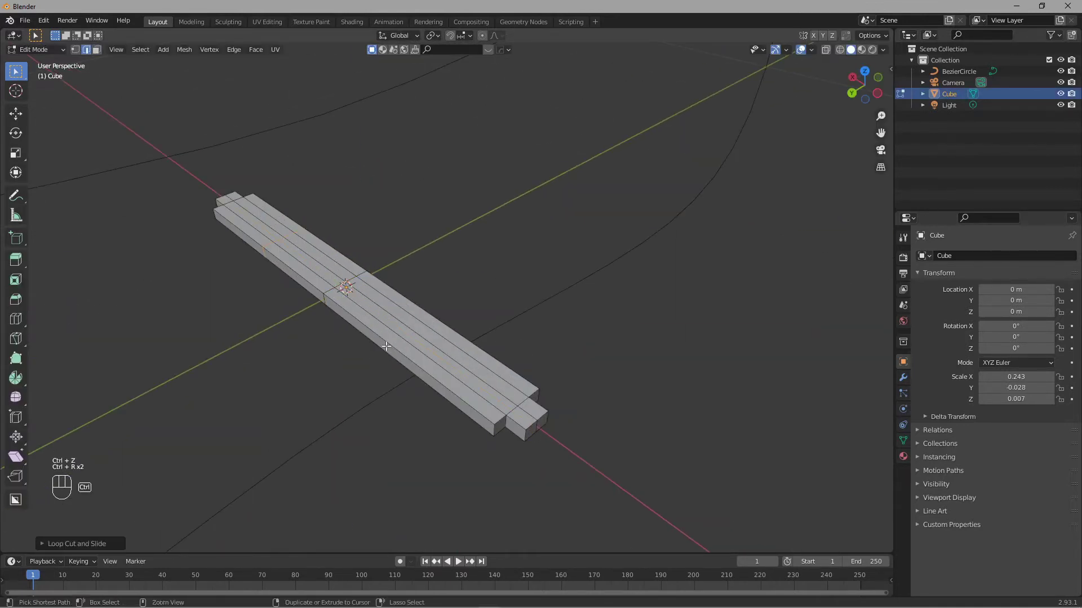
Step: Extrude two narrow faces on the bar's upper surface, one on each side of the middle cut, and return to Object Mode
{"action": "left_click", "coordinate": [387, 316]}
{"action": "left_click", "coordinate": [319, 265], "text": "shift"}
{"action": "key", "text": "e"}
{"action": "left_click", "coordinate": [512, 312]}
{"action": "key", "text": "Tab"}
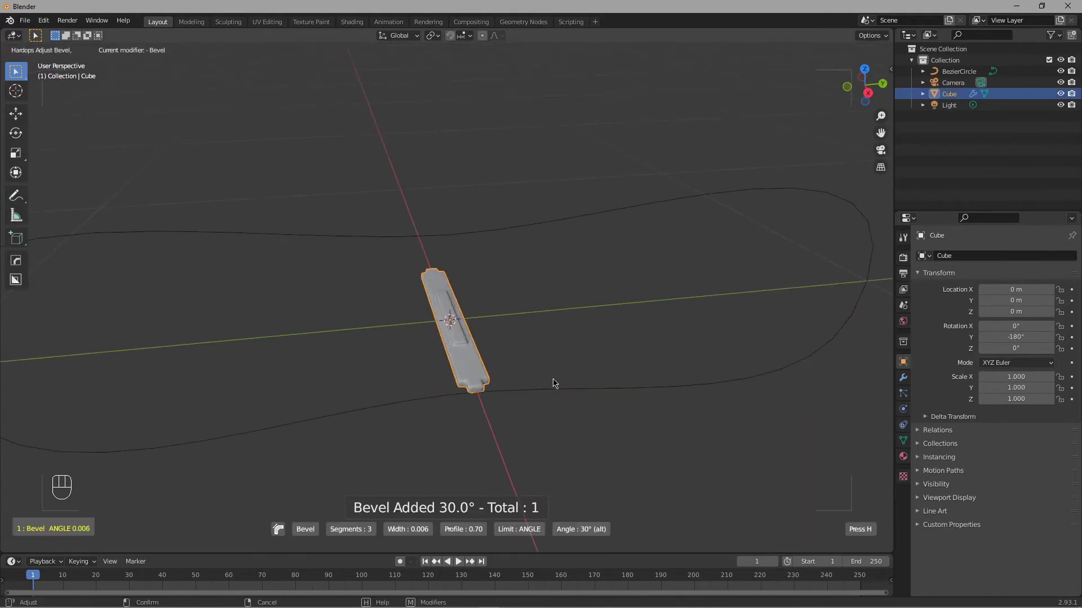
Step: Bevel the bar's edges by 0.002 m with 3 segments and a 30° angle limit
{"action": "left_click", "coordinate": [394, 479]}
{"action": "scroll", "coordinate": [478, 436], "scroll_direction": "down", "scroll_amount": 4}
{"action": "middle_click_drag", "start_coordinate": [479, 437], "coordinate": [491, 410]}
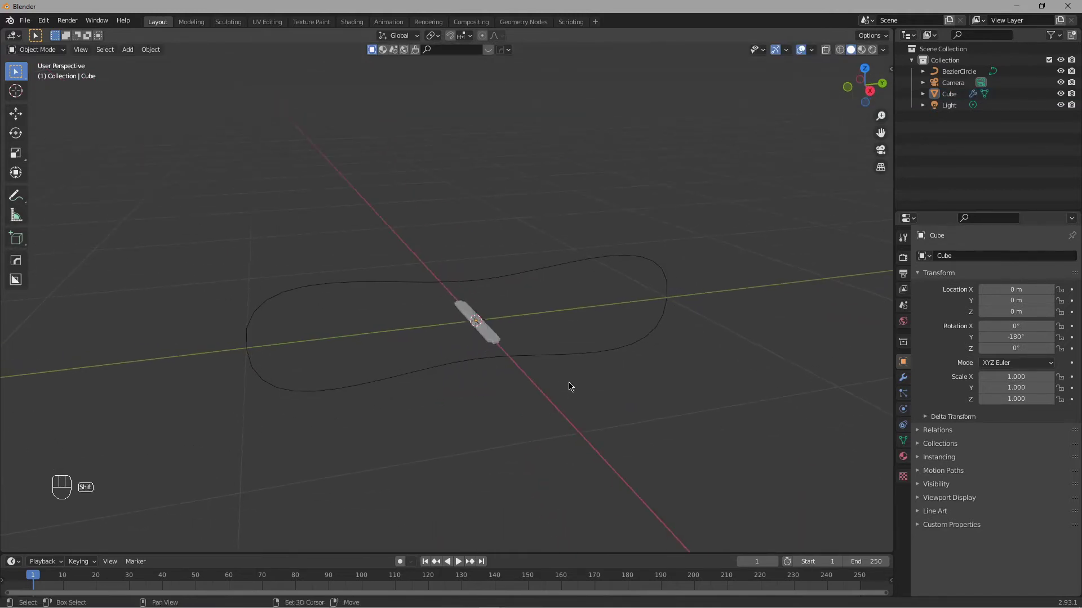
{"action": "middle_click_drag", "start_coordinate": [570, 387], "coordinate": [509, 361]}
Step: Select the bar and add an Array modifier to it
{"action": "left_click", "coordinate": [507, 360]}
{"action": "left_click", "coordinate": [903, 378]}
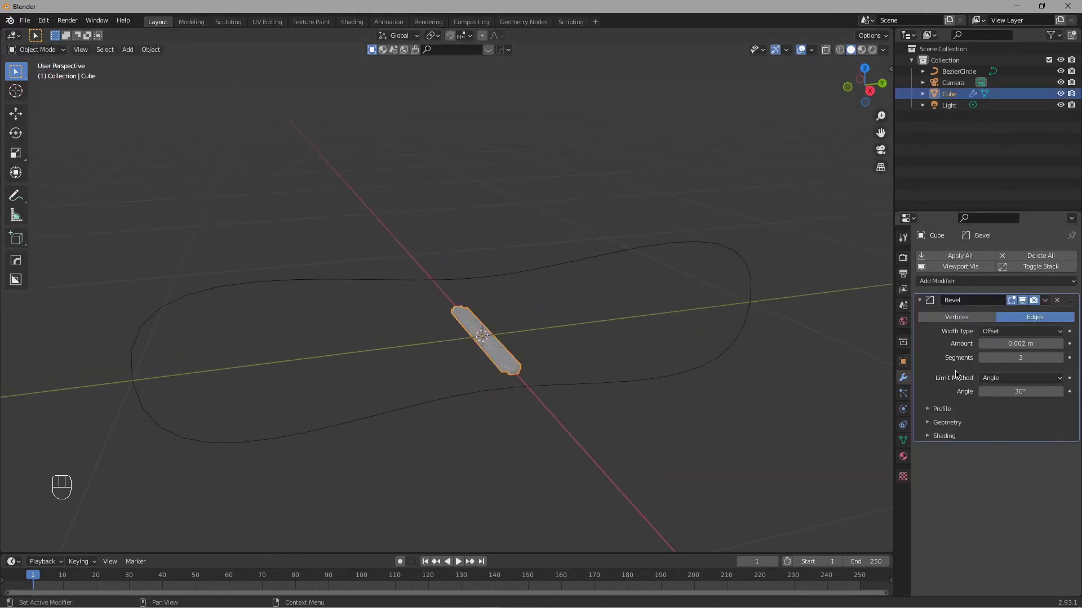
{"action": "left_click", "coordinate": [973, 284]}
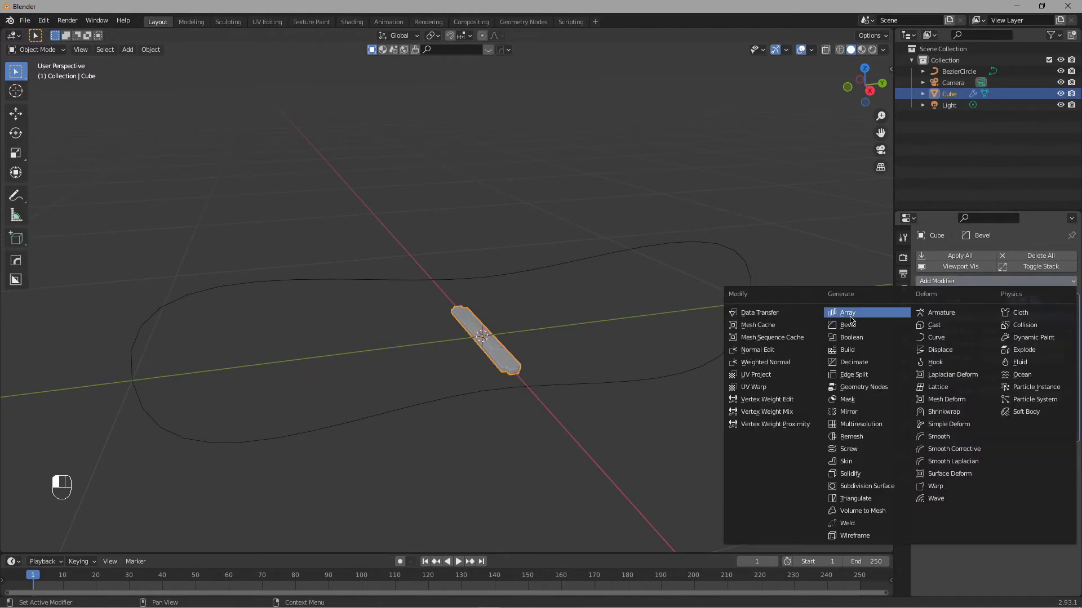
{"action": "left_click", "coordinate": [848, 314]}
Step: Apply the bar's Bevel modifier, keeping only the Array modifier in the stack
{"action": "left_click", "coordinate": [1056, 325]}
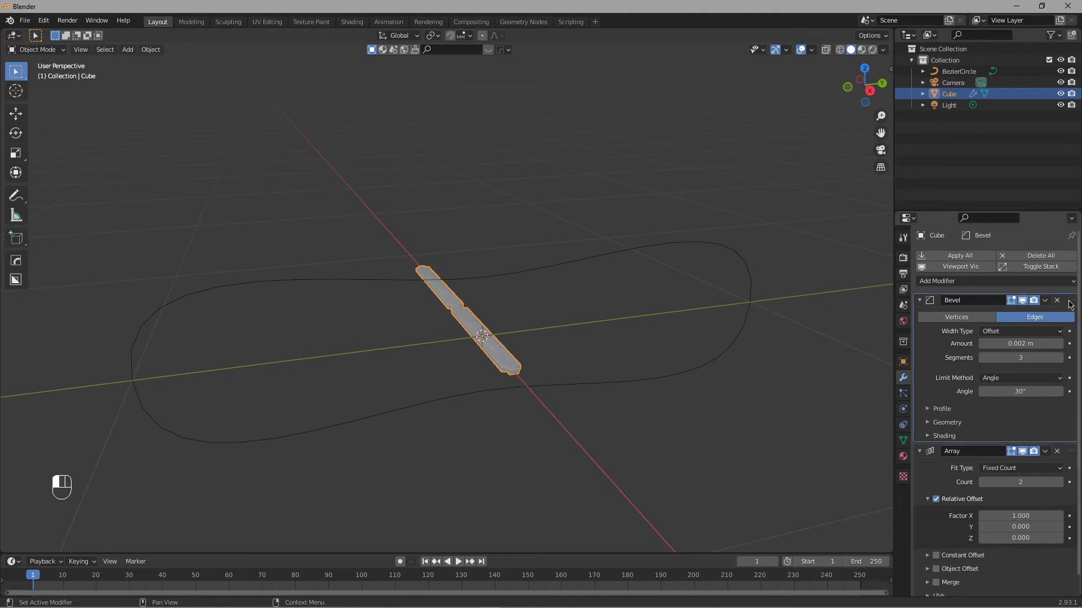
{"action": "key", "text": "ctrl+a"}
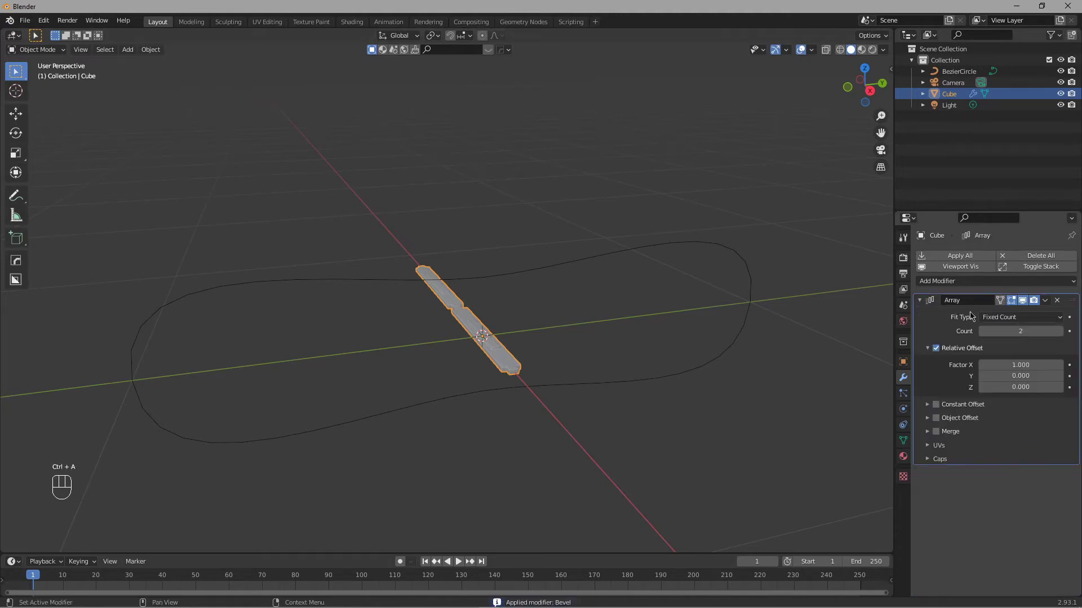
{"action": "middle_click_drag", "start_coordinate": [529, 364], "coordinate": [494, 372]}
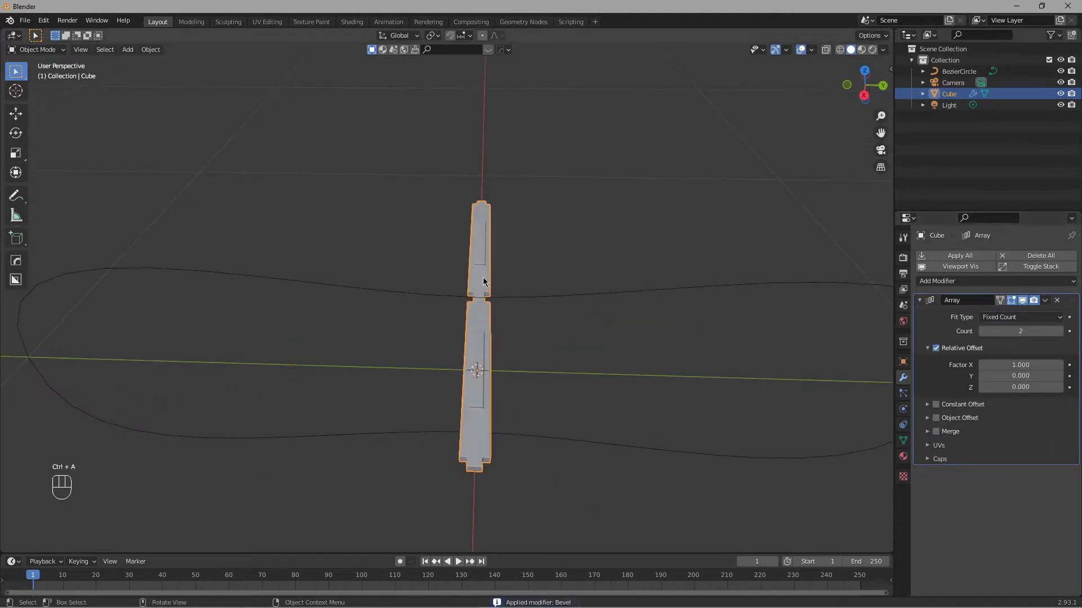
{"action": "middle_click_drag", "start_coordinate": [765, 416], "coordinate": [552, 350]}
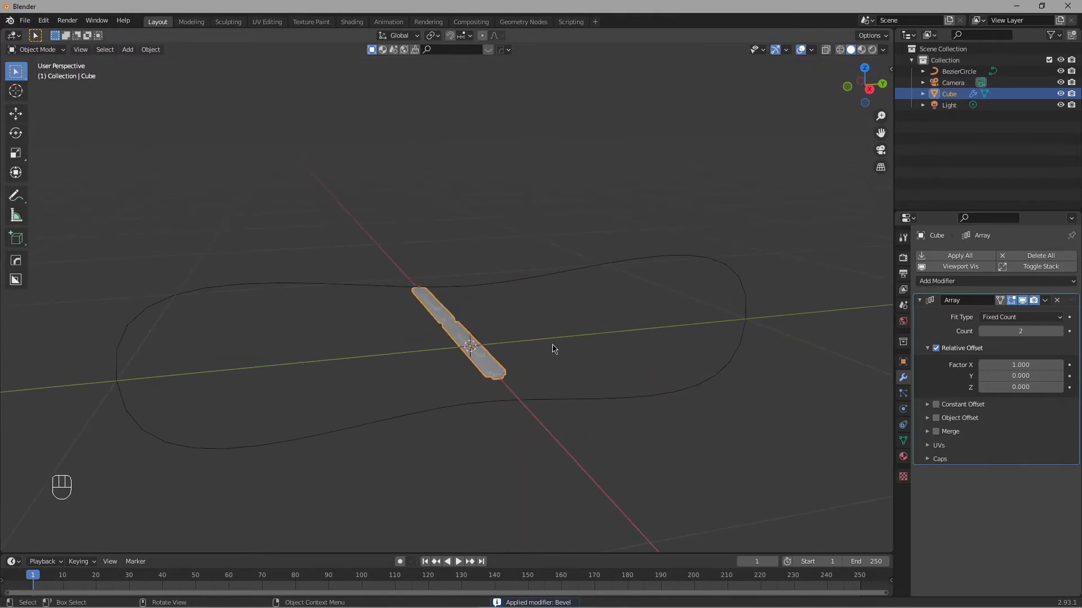
Step: Add a Curve modifier to the bar and pick BezierCircle as its curve object
{"action": "left_click", "coordinate": [977, 281]}
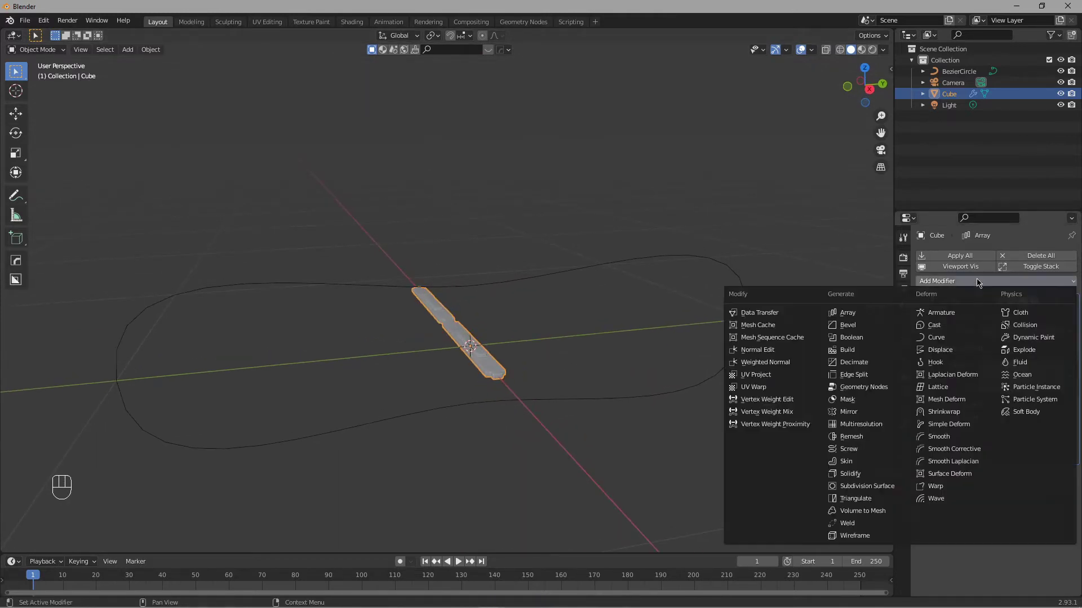
{"action": "left_click", "coordinate": [951, 338]}
{"action": "middle_click_drag", "start_coordinate": [524, 373], "coordinate": [550, 351], "text": "shift"}
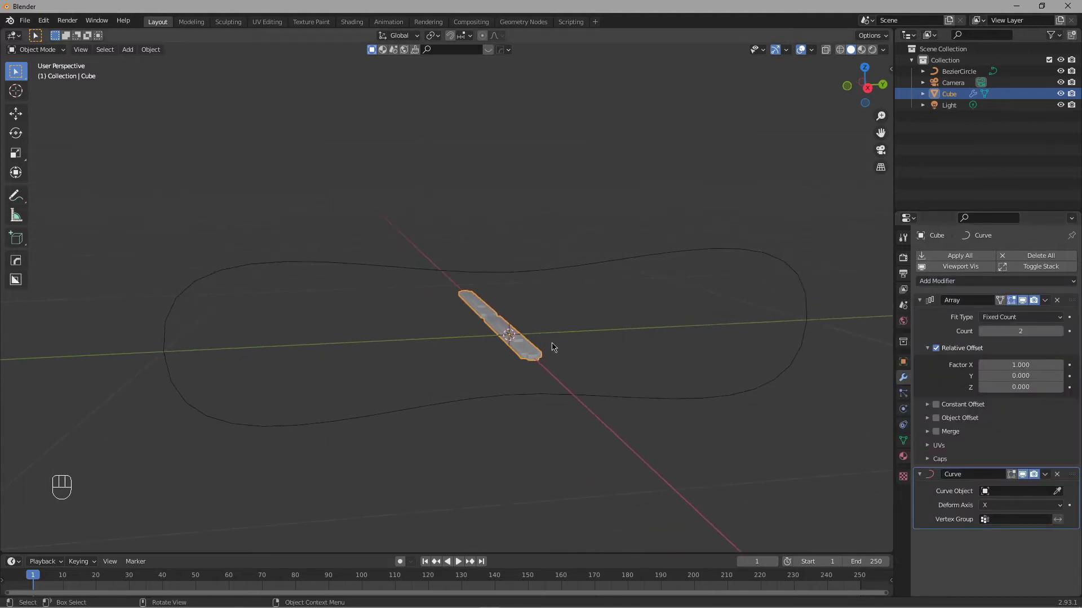
{"action": "left_click", "coordinate": [1058, 492]}
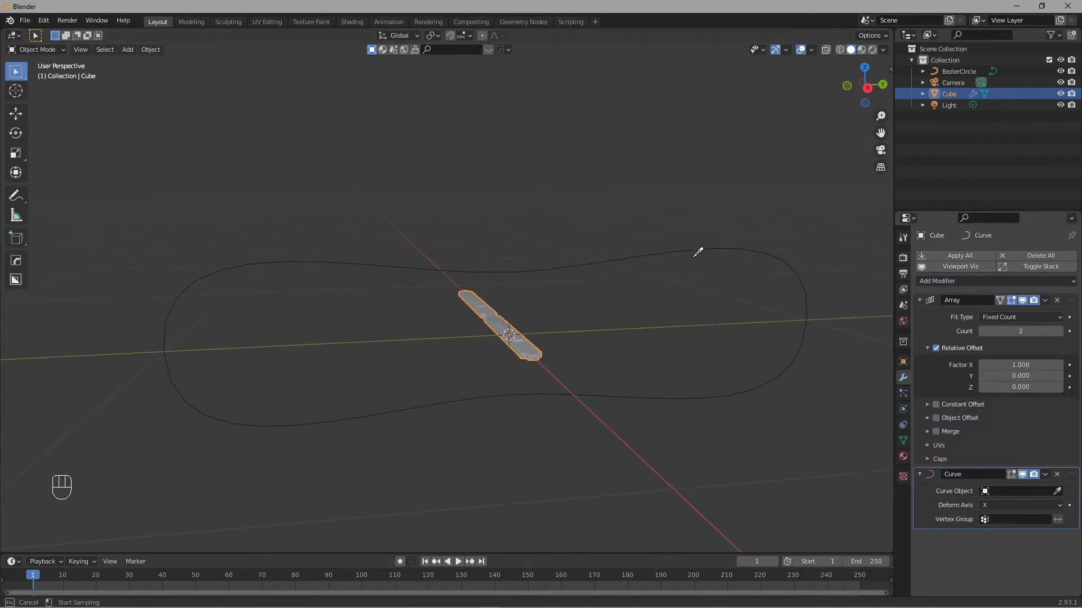
{"action": "left_click", "coordinate": [695, 243]}
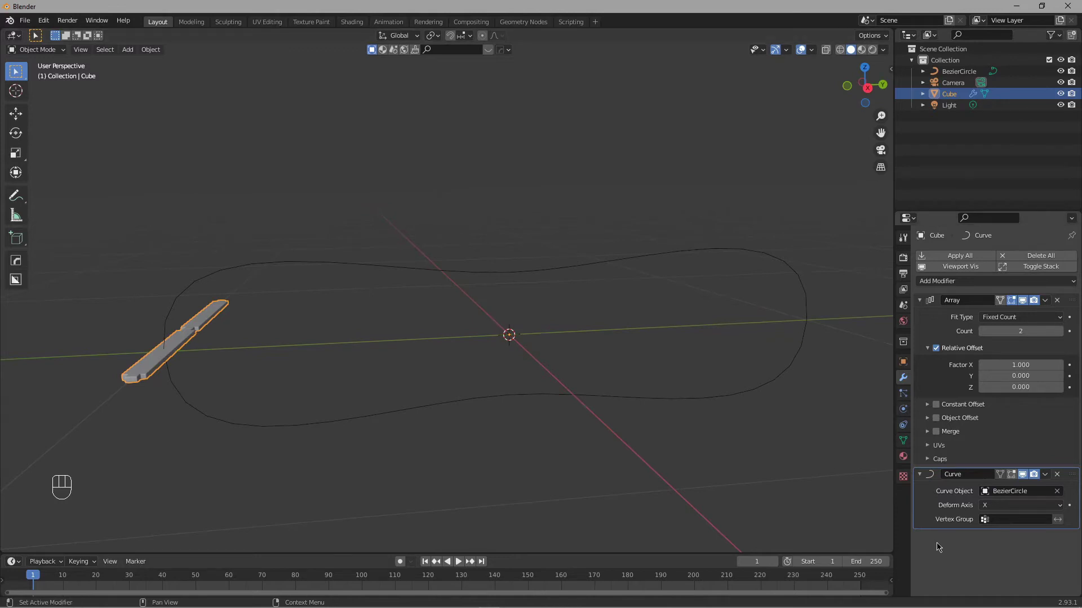
Step: Set the Curve modifier's deform axis to -Y
{"action": "left_click", "coordinate": [1010, 506]}
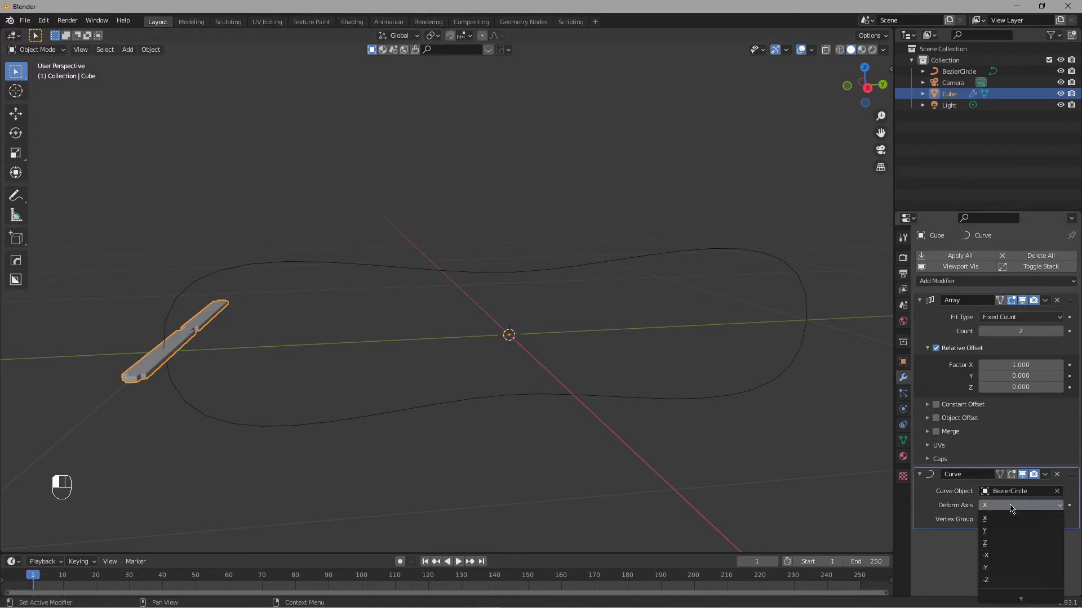
{"action": "left_click", "coordinate": [1008, 568]}
{"action": "middle_click_drag", "start_coordinate": [285, 399], "coordinate": [382, 403]}
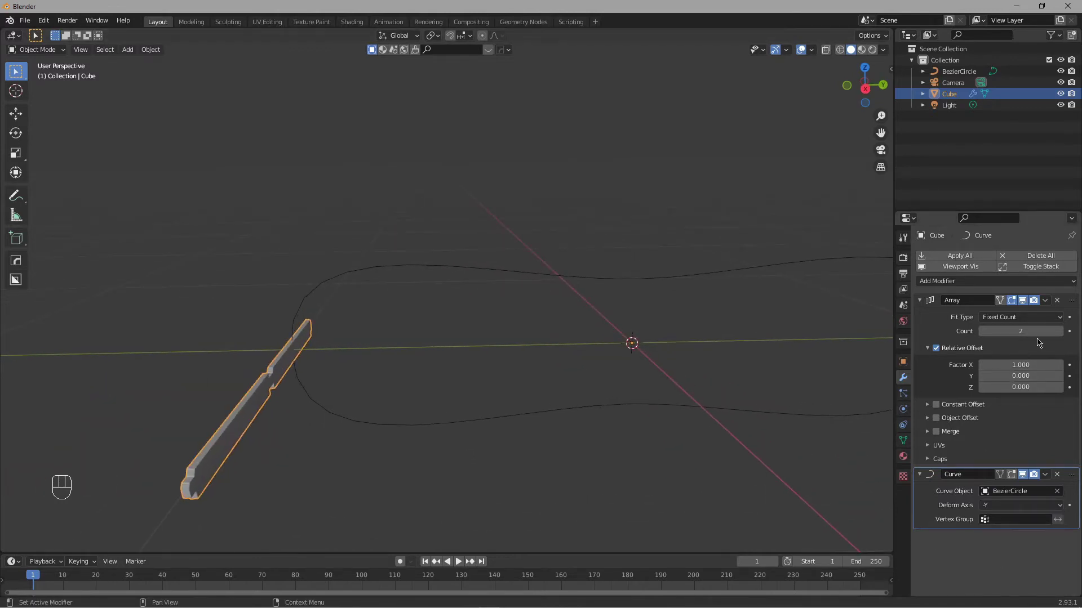
Step: Set the Array's relative offset factors to 0 in X and 1 in Y
{"action": "left_click", "coordinate": [1022, 364]}
{"action": "key", "text": "Return"}
{"action": "left_click", "coordinate": [1026, 376]}
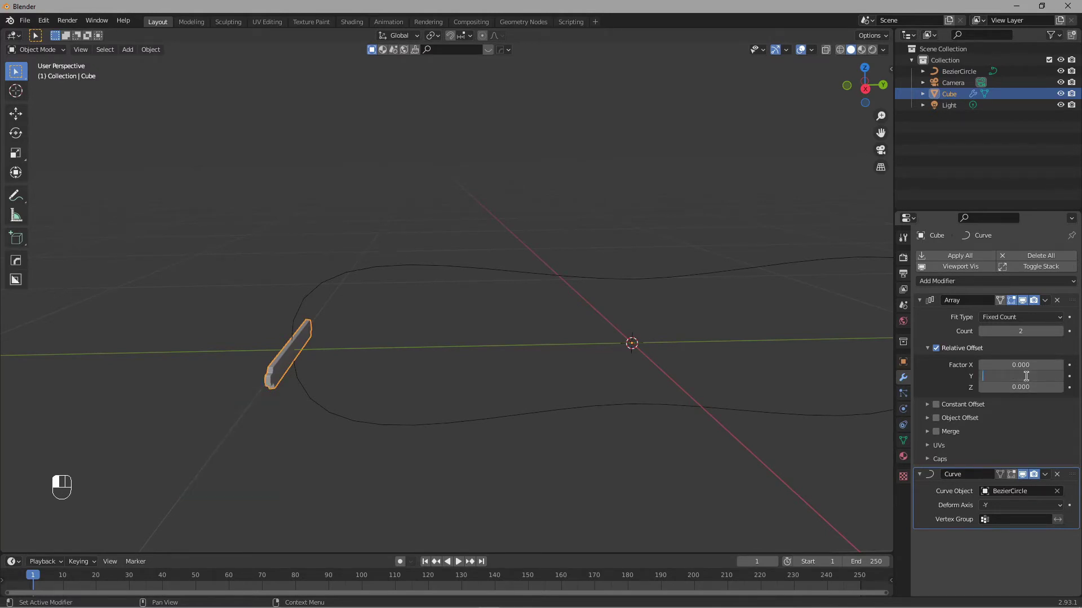
{"action": "type", "text": "1"}
{"action": "key", "text": "Return"}
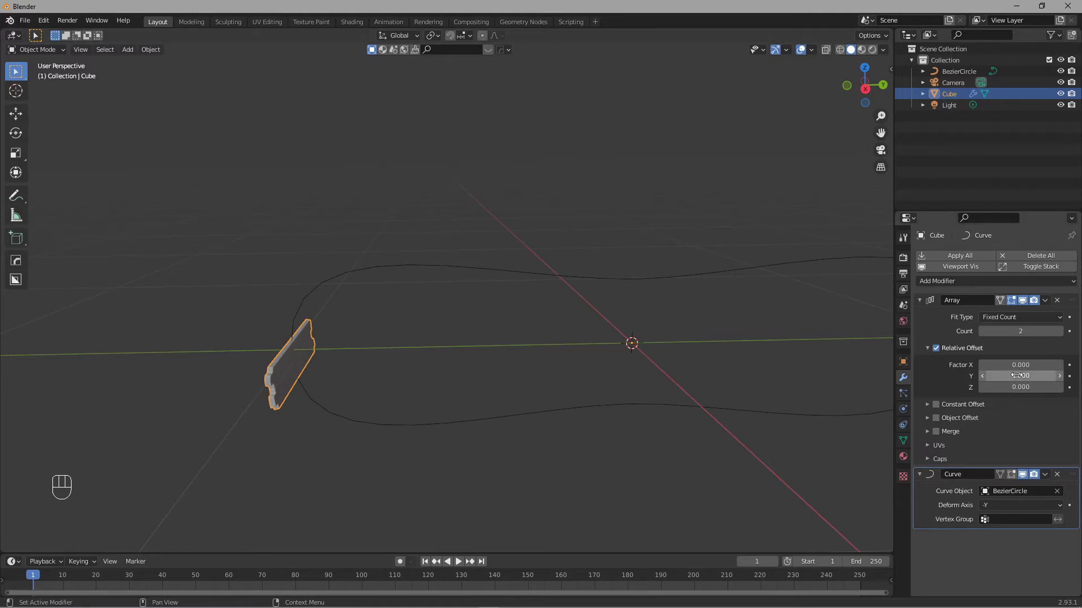
Step: Raise the Array count to 80 so the links run around the curve
{"action": "left_click_drag", "start_coordinate": [1020, 332], "coordinate": [1077, 331]}
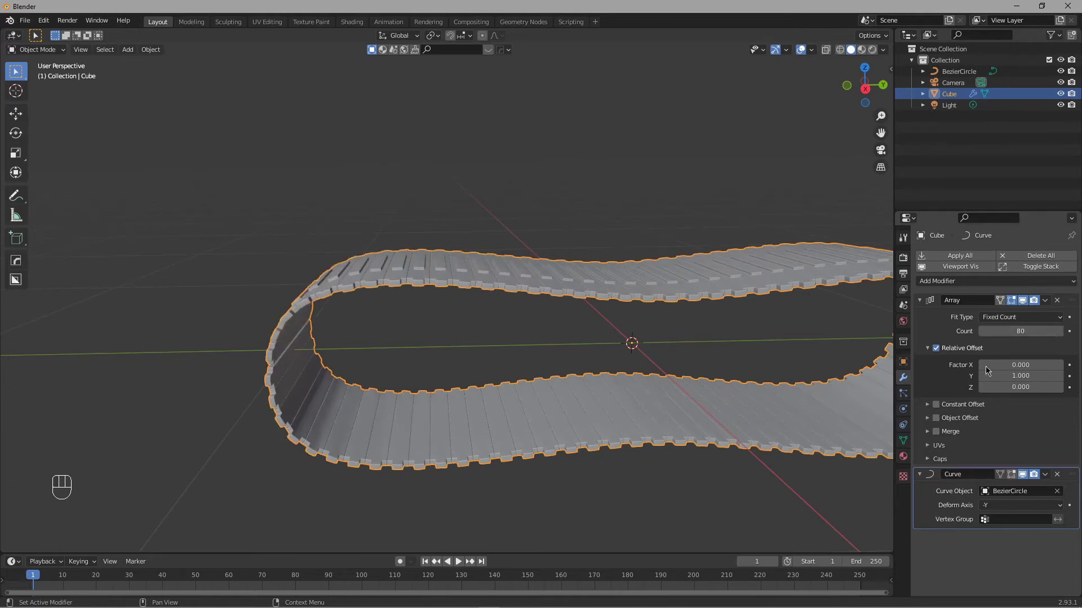
{"action": "middle_click_drag", "start_coordinate": [817, 411], "coordinate": [581, 349]}
{"action": "scroll", "coordinate": [610, 337], "scroll_direction": "up", "scroll_amount": 2}
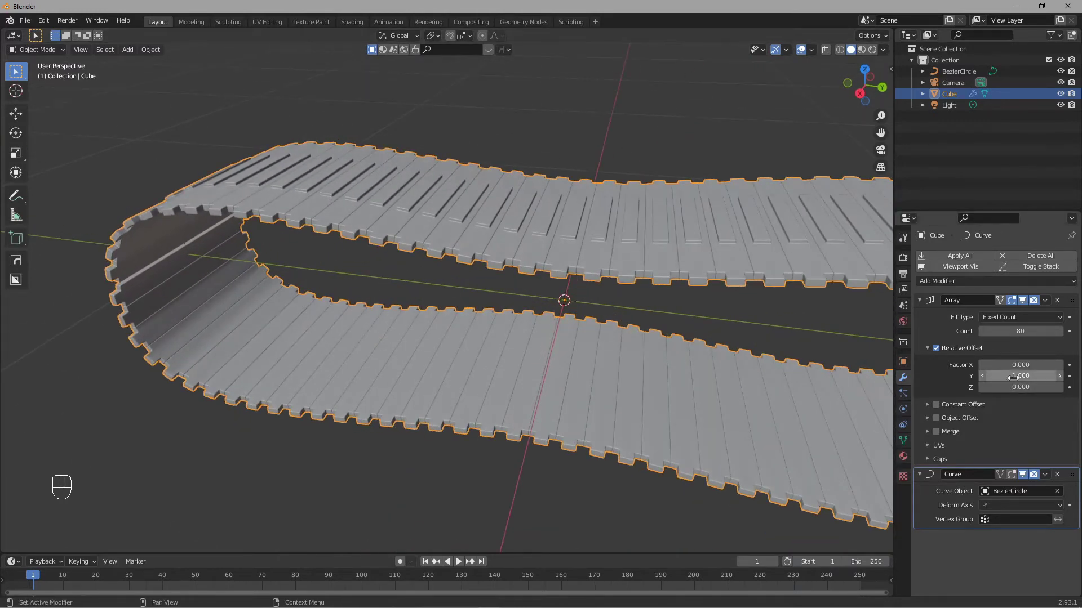
Step: Set the Array's relative offset Y factor to 1.05 to space the links apart
{"action": "left_click", "coordinate": [983, 377]}
{"action": "left_click", "coordinate": [1060, 379]}
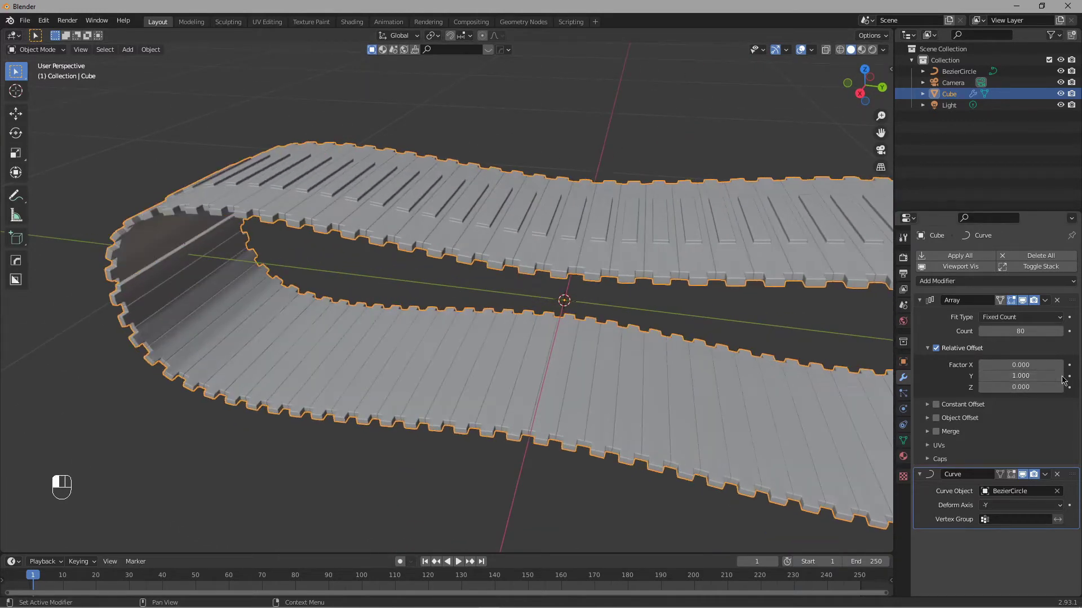
{"action": "left_click", "coordinate": [1062, 378]}
{"action": "type", "text": "5"}
{"action": "key", "text": "Return"}
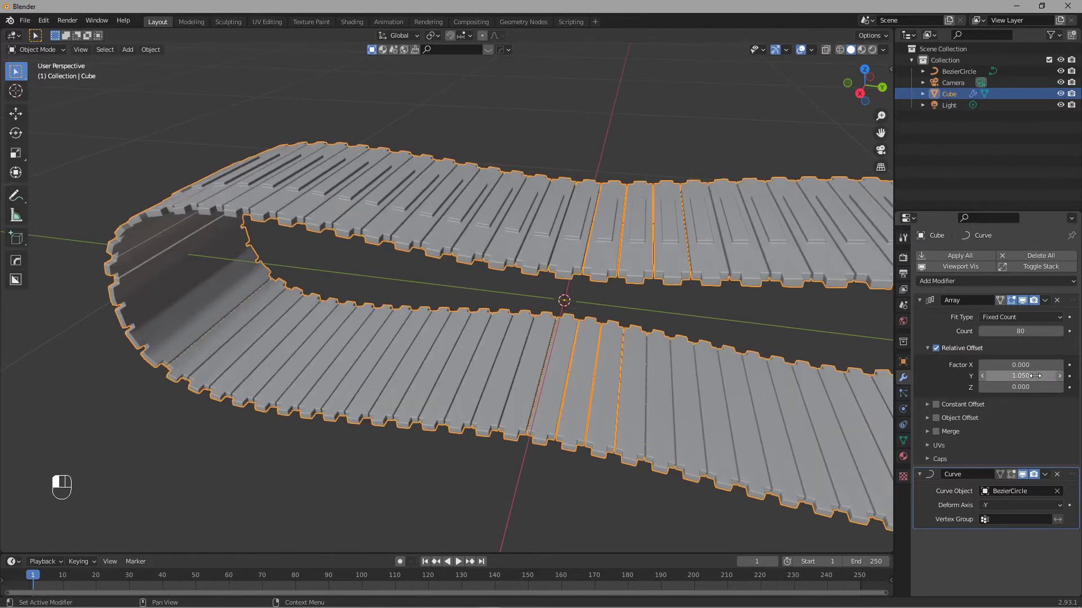
Step: Set the Array modifier's relative offset Y factor to 1.09 to widen the gaps between links
{"action": "left_click", "coordinate": [1035, 376]}
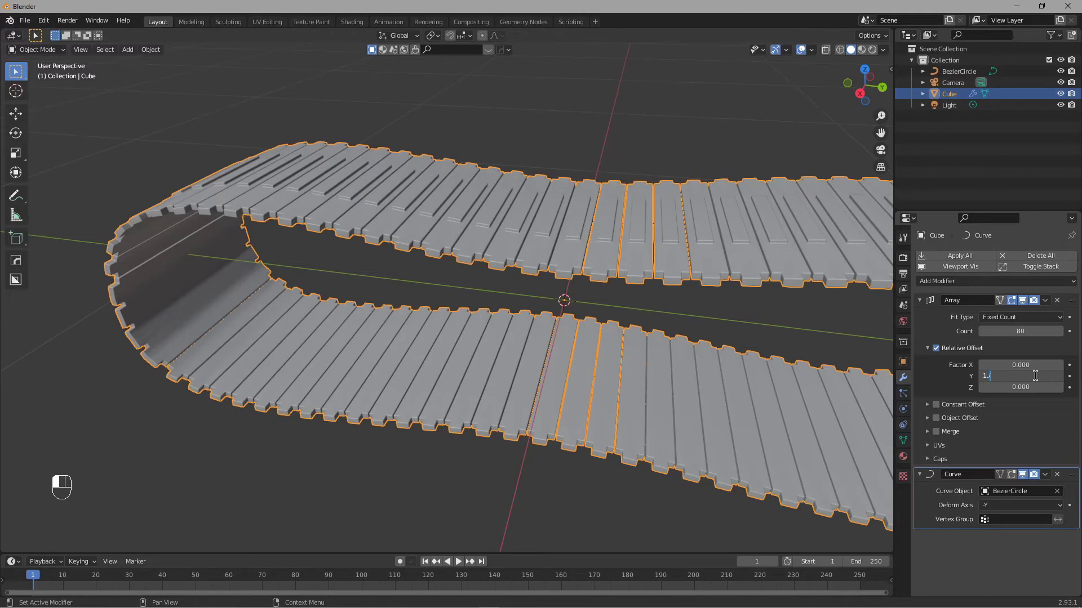
{"action": "key", "text": "Return"}
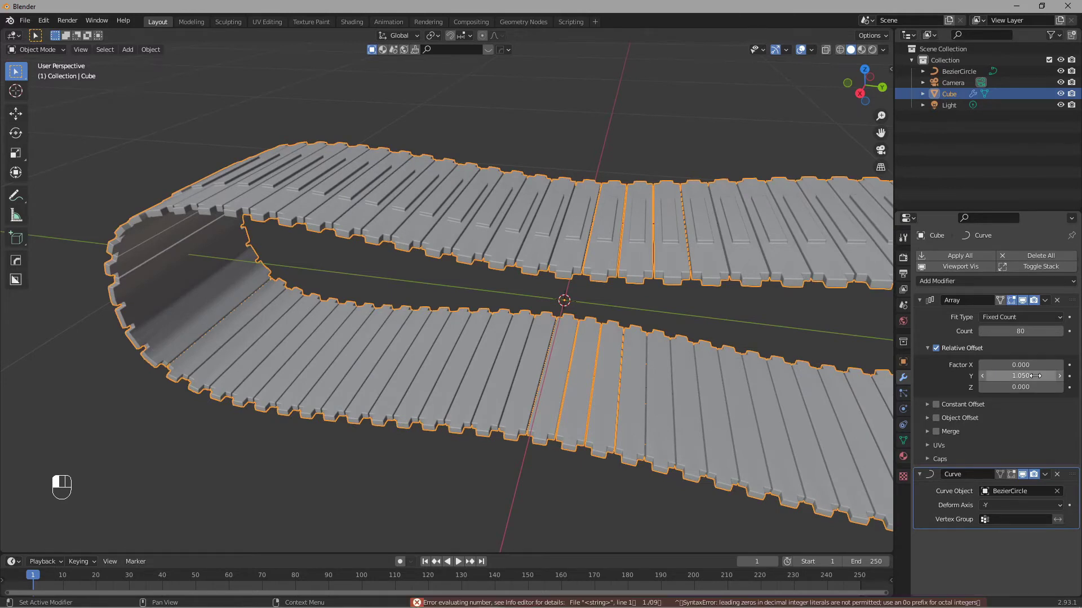
{"action": "left_click", "coordinate": [1035, 375]}
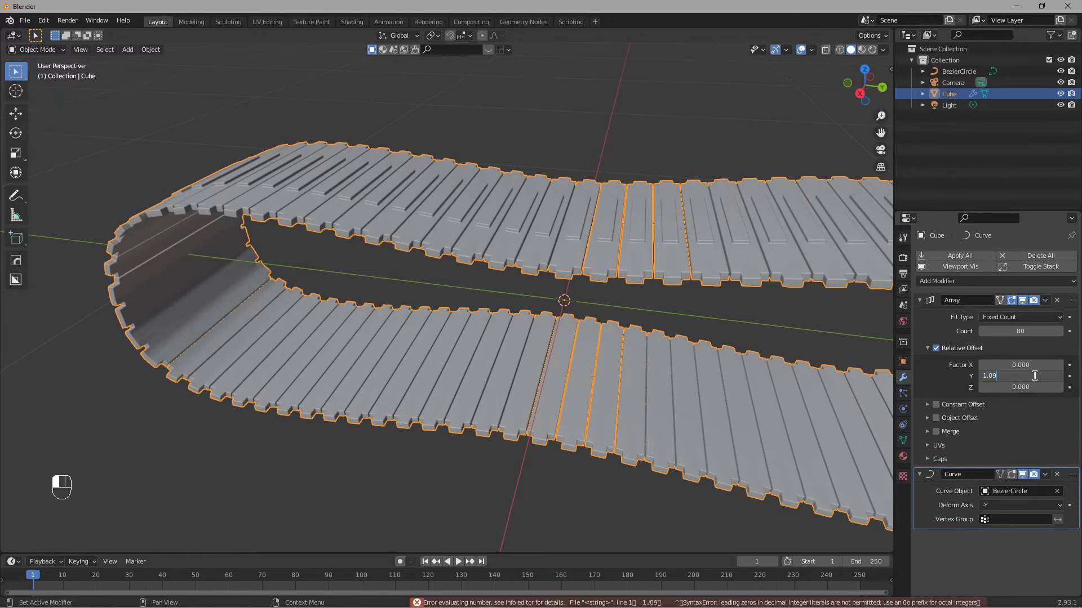
{"action": "key", "text": "Return"}
{"action": "left_click", "coordinate": [601, 133]}
{"action": "scroll", "coordinate": [477, 276], "scroll_direction": "down", "scroll_amount": 2}
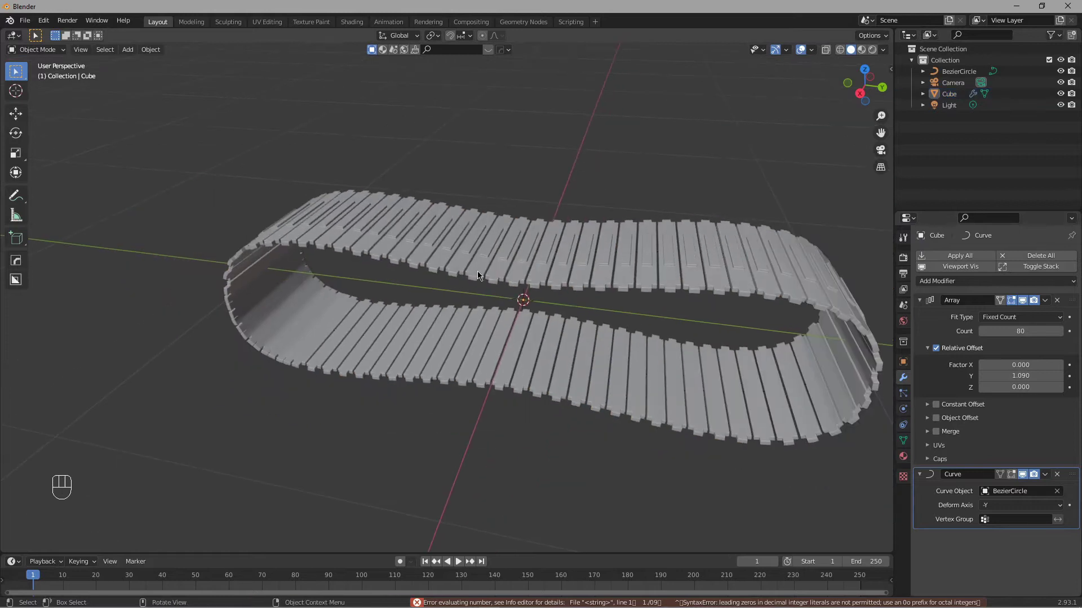
Step: Reduce the belt's Array count to 74 to remove the surplus links where the loop closes
{"action": "left_click", "coordinate": [478, 276]}
{"action": "scroll", "coordinate": [478, 275], "scroll_direction": "up", "scroll_amount": 5}
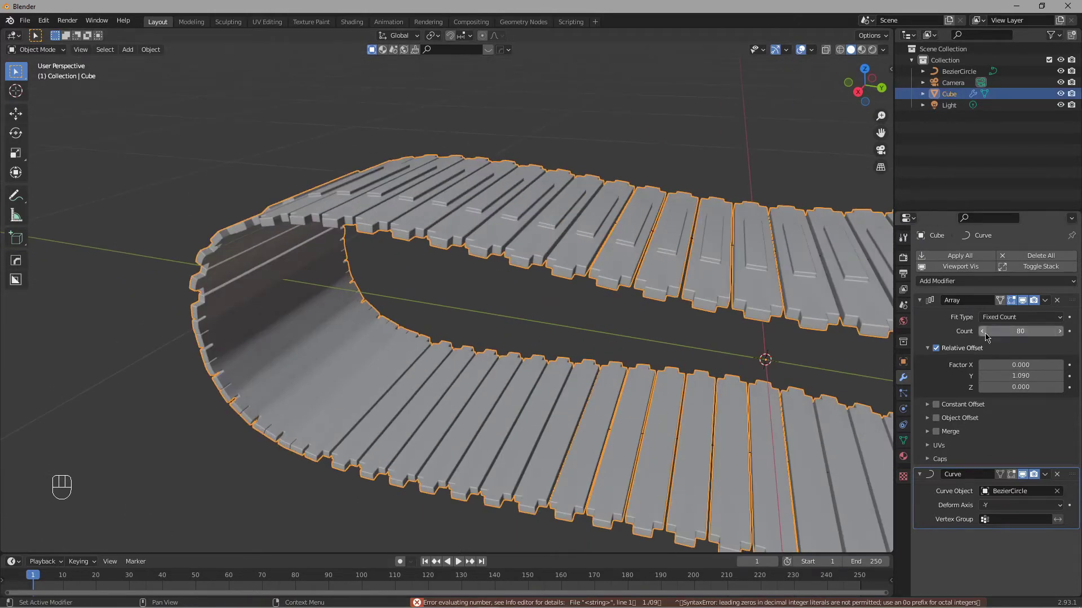
{"action": "left_click_drag", "start_coordinate": [985, 336], "coordinate": [967, 336]}
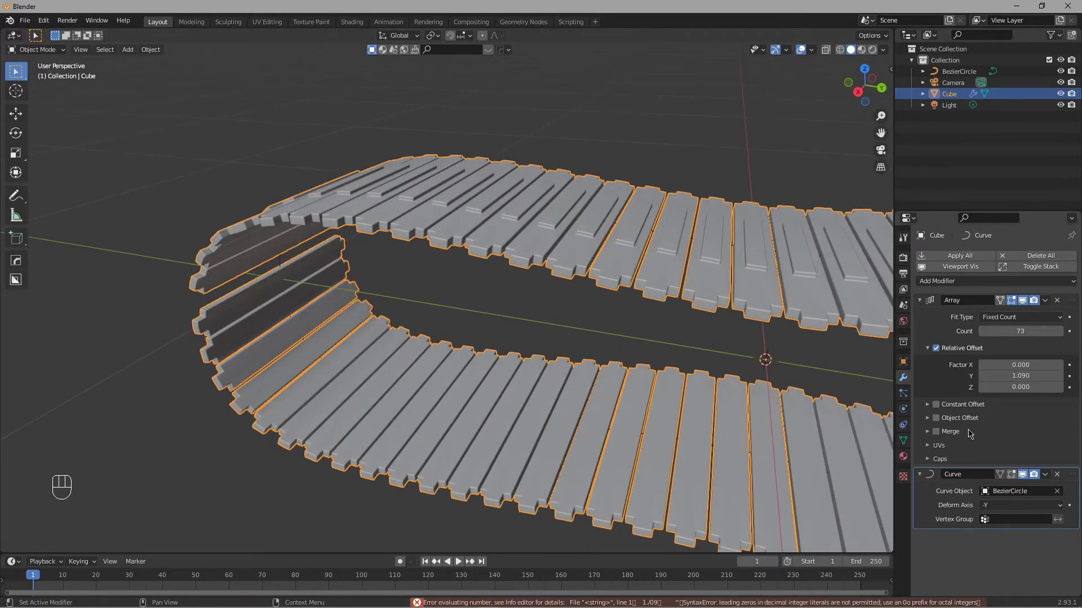
{"action": "left_click", "coordinate": [1060, 331]}
{"action": "left_click", "coordinate": [638, 191], "text": "shift"}
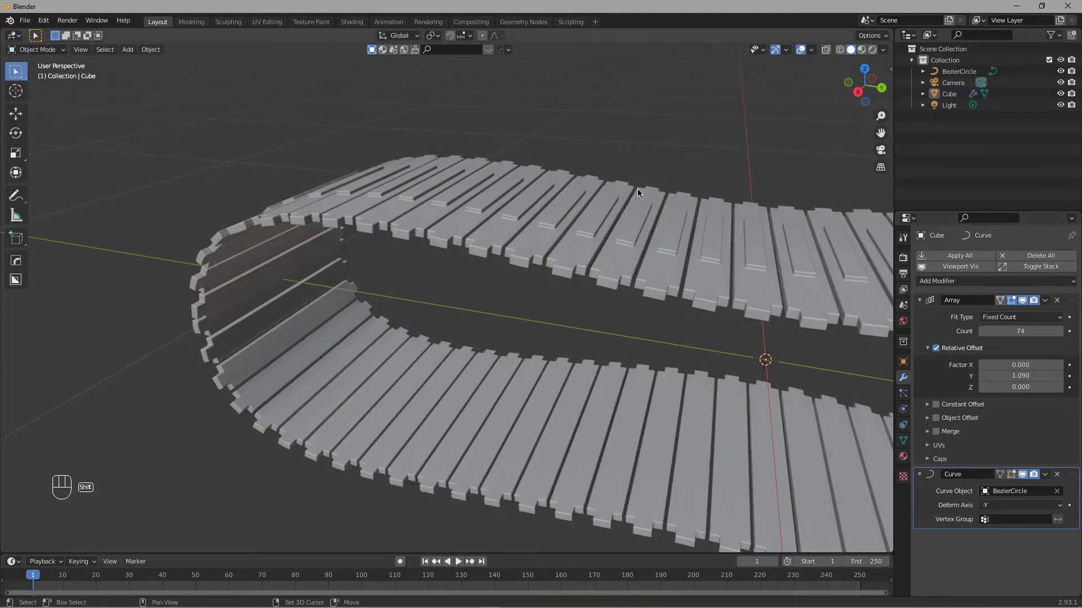
Step: Scale the belt down across its width to make the tread narrower
{"action": "middle_click_drag", "start_coordinate": [637, 194], "coordinate": [431, 212], "text": "shift"}
{"action": "scroll", "coordinate": [431, 212], "scroll_direction": "down", "scroll_amount": 3}
{"action": "middle_click_drag", "start_coordinate": [530, 293], "coordinate": [619, 372]}
{"action": "left_click", "coordinate": [566, 309]}
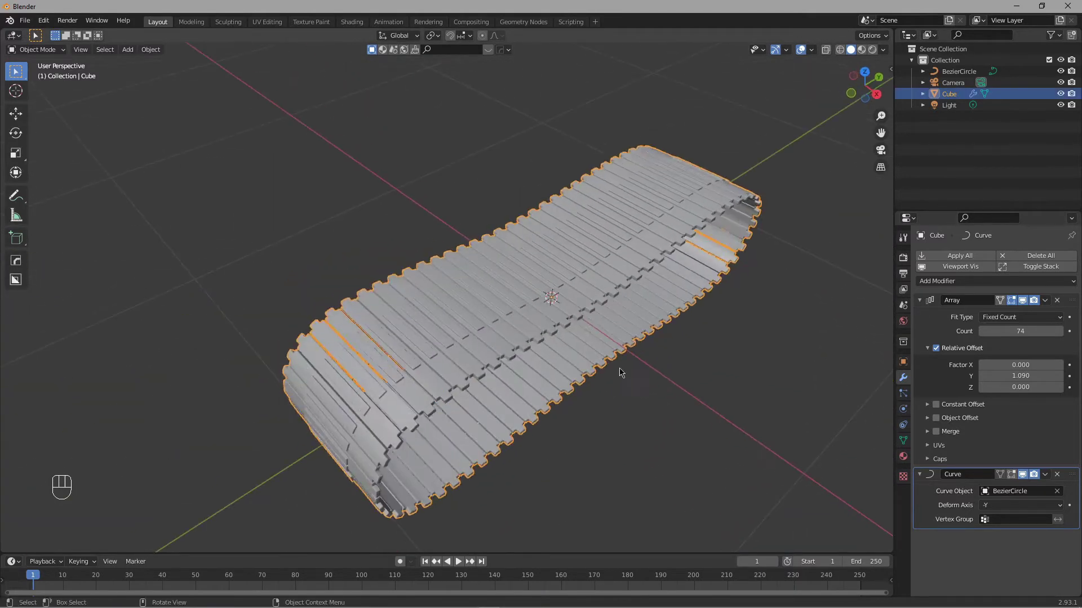
{"action": "key", "text": "s"}
{"action": "left_click", "coordinate": [663, 375]}
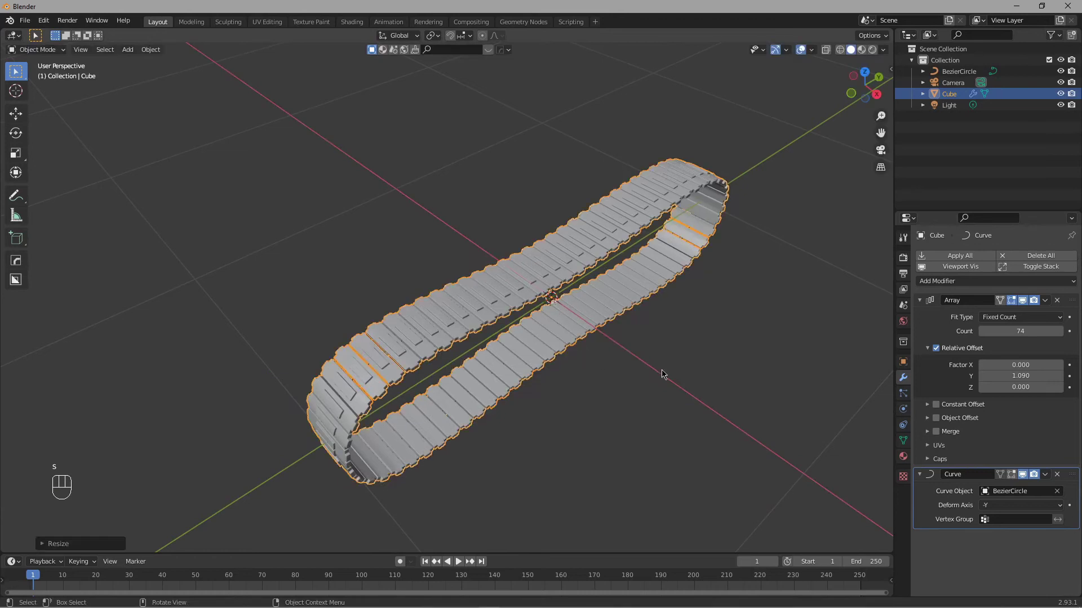
{"action": "left_click", "coordinate": [661, 371]}
{"action": "middle_click_drag", "start_coordinate": [509, 374], "coordinate": [527, 377], "text": "shift"}
{"action": "middle_click_drag", "start_coordinate": [528, 377], "coordinate": [569, 344]}
{"action": "scroll", "coordinate": [560, 344], "scroll_direction": "up", "scroll_amount": 1}
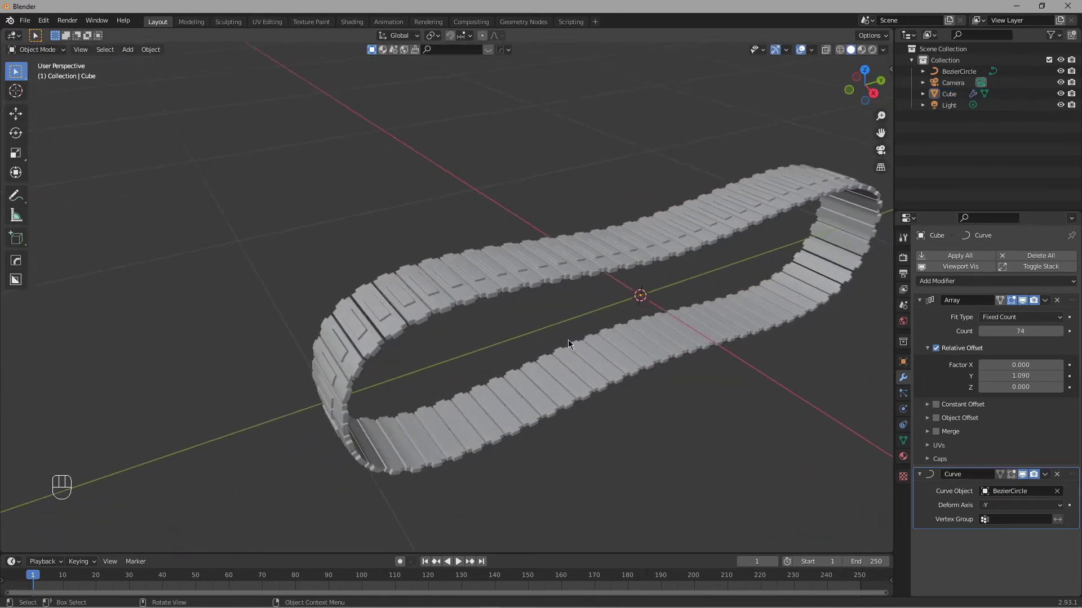
Step: Select the Bezier circle and try moving it along the global Y axis
{"action": "left_click", "coordinate": [371, 325]}
{"action": "left_click", "coordinate": [369, 320]}
{"action": "scroll", "coordinate": [364, 271], "scroll_direction": "down", "scroll_amount": 1}
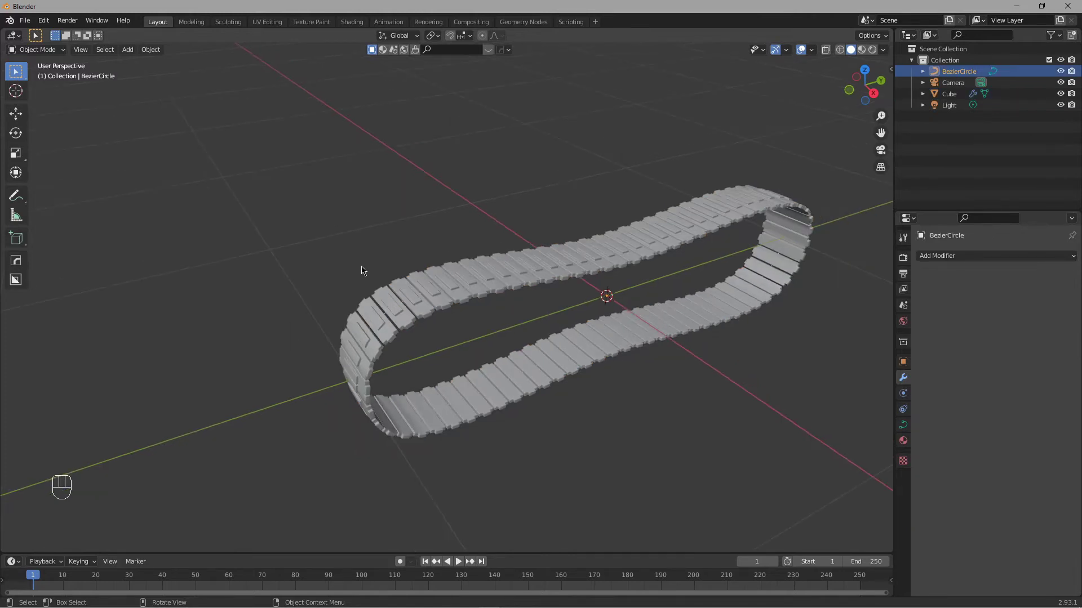
{"action": "scroll", "coordinate": [641, 315], "scroll_direction": "down", "scroll_amount": 2}
{"action": "middle_click_drag", "start_coordinate": [641, 316], "coordinate": [635, 357], "text": "shift"}
{"action": "middle_click_drag", "start_coordinate": [490, 316], "coordinate": [484, 306]}
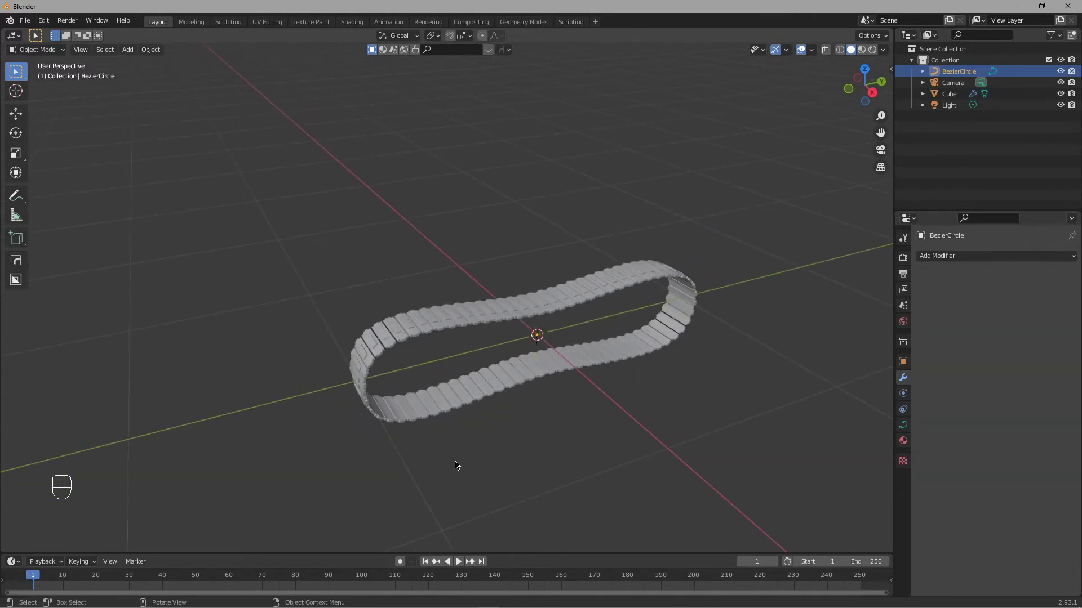
{"action": "key", "text": "g"}
{"action": "key", "text": "y"}
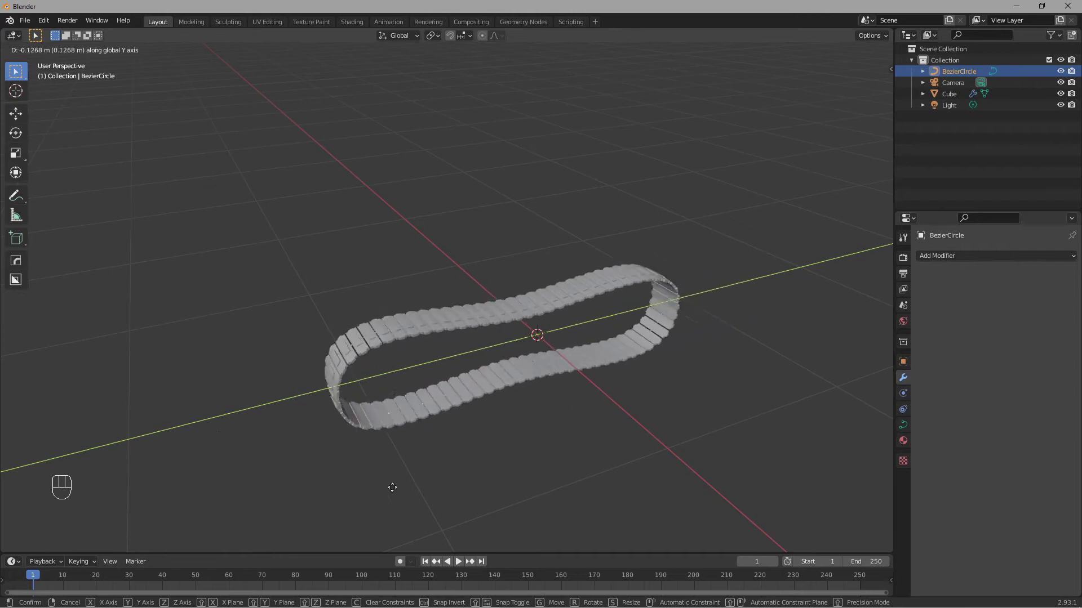
{"action": "right_click", "coordinate": [462, 484]}
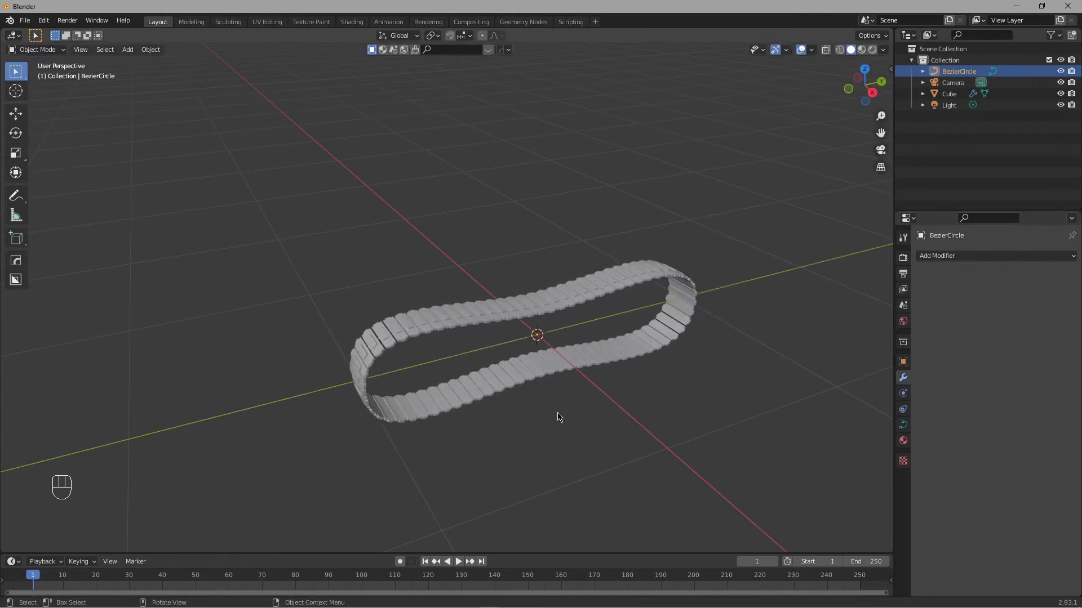
Step: Try rotating the Bezier circle about the global Z axis
{"action": "middle_click_drag", "start_coordinate": [558, 417], "coordinate": [544, 329]}
{"action": "key", "text": "r"}
{"action": "key", "text": "z"}
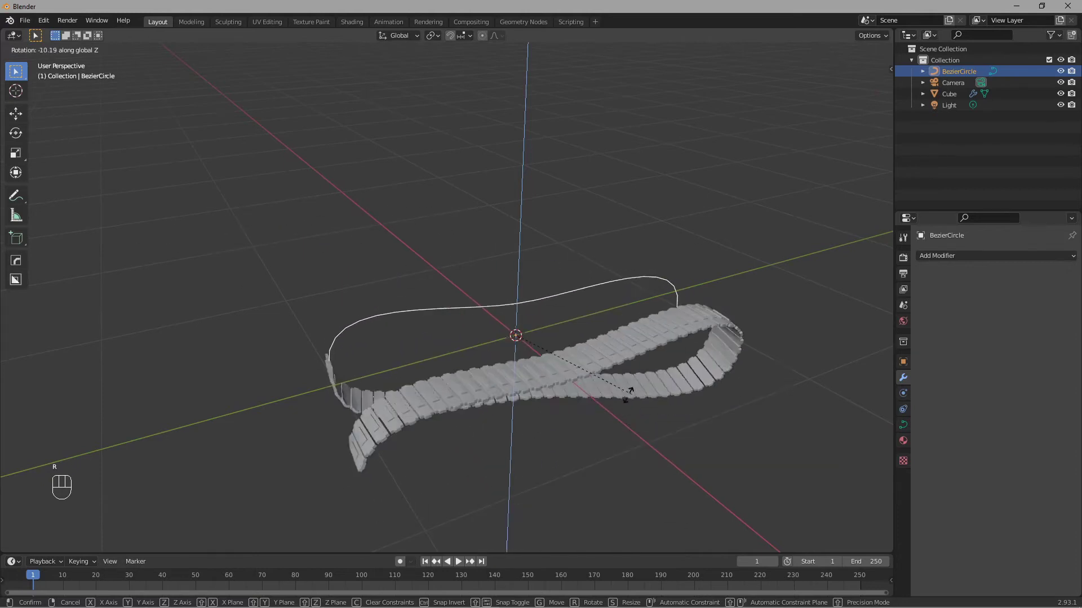
{"action": "left_click", "coordinate": [641, 395]}
{"action": "left_click", "coordinate": [631, 398]}
{"action": "middle_click_drag", "start_coordinate": [630, 398], "coordinate": [541, 431]}
Step: Give the belt a Child Of constraint targeting BezierCircle, with X disabled for location, rotation and scale, and set its inverse
{"action": "left_click", "coordinate": [524, 441]}
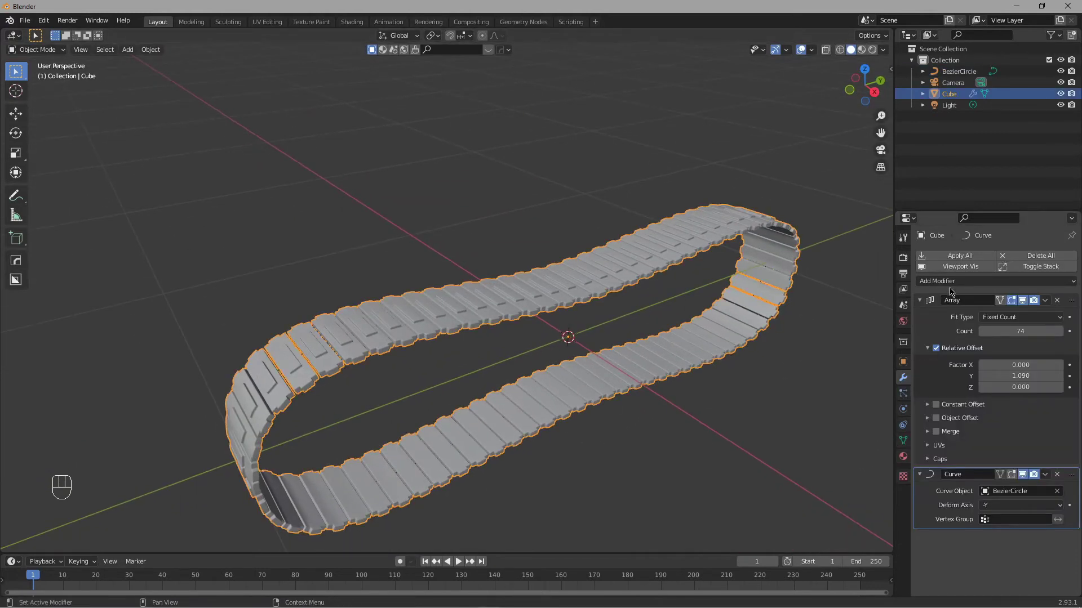
{"action": "left_click", "coordinate": [903, 425]}
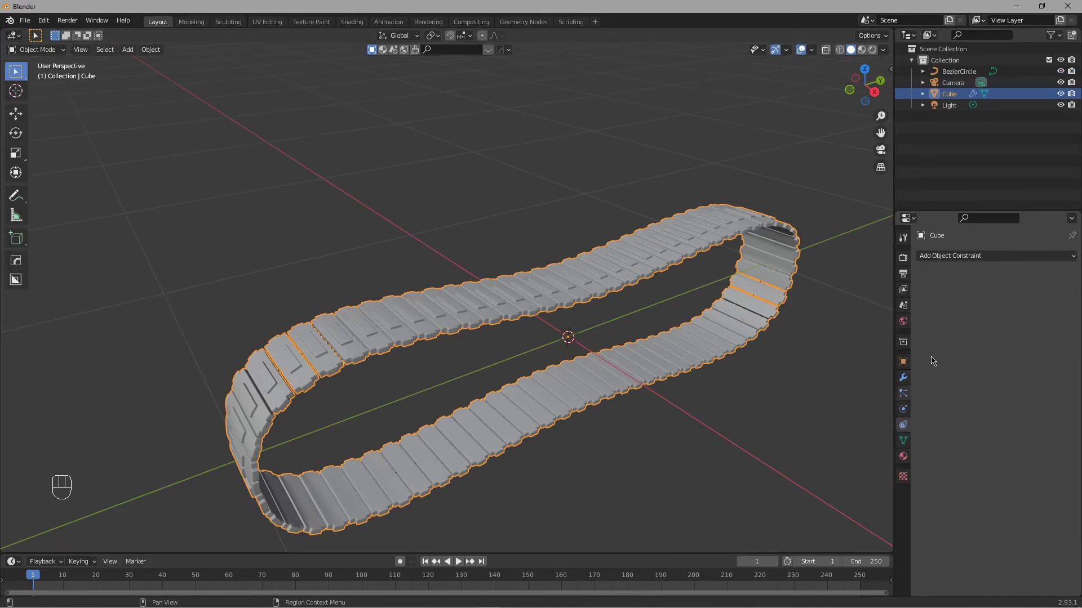
{"action": "left_click", "coordinate": [1000, 258]}
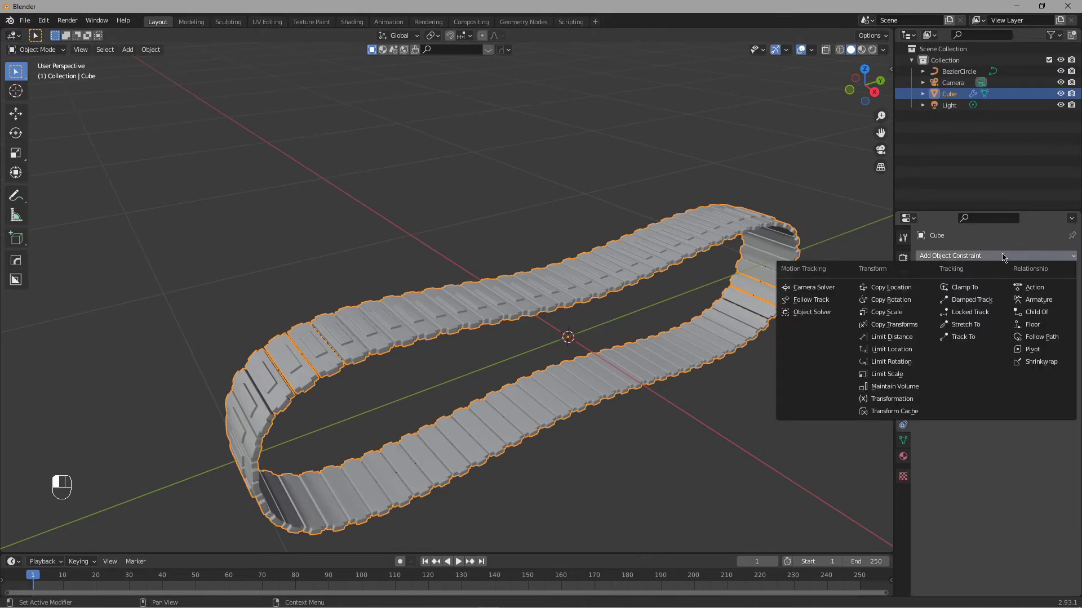
{"action": "left_click", "coordinate": [1043, 312]}
{"action": "left_click", "coordinate": [1040, 292]}
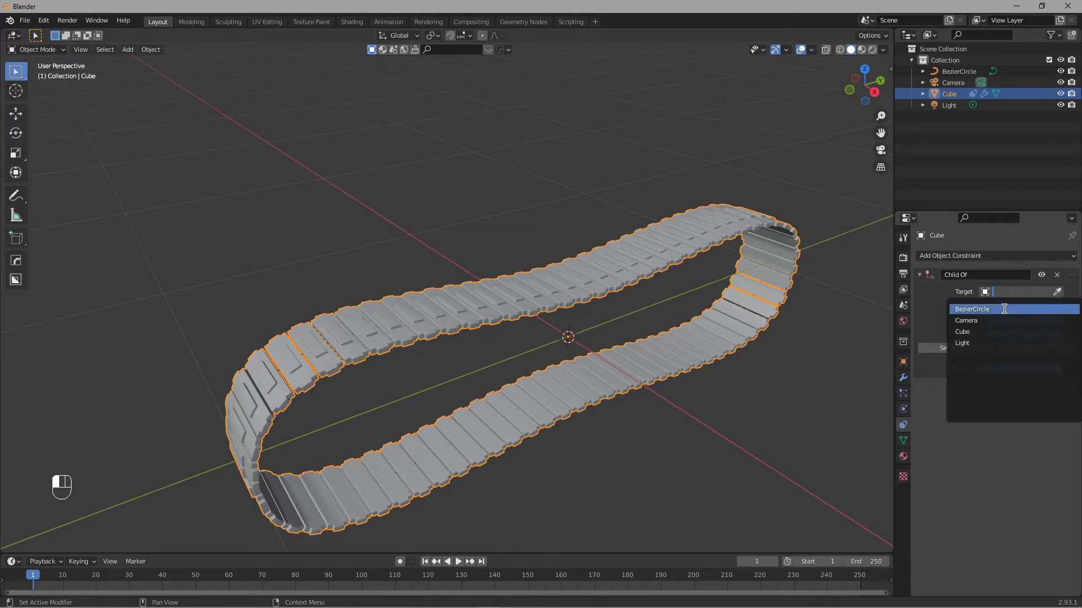
{"action": "left_click", "coordinate": [1023, 308]}
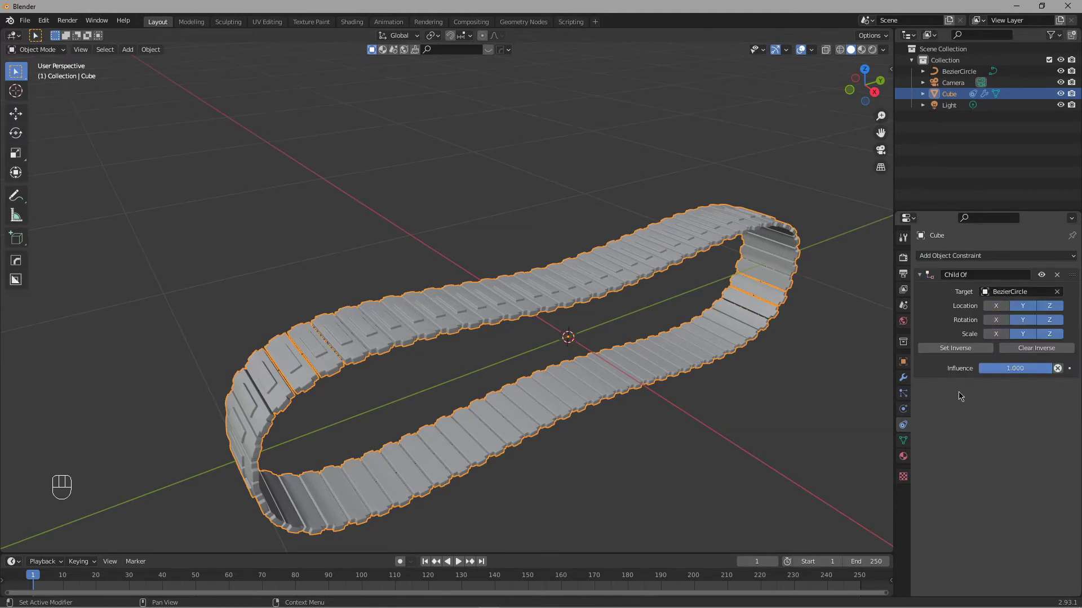
{"action": "left_click", "coordinate": [959, 349]}
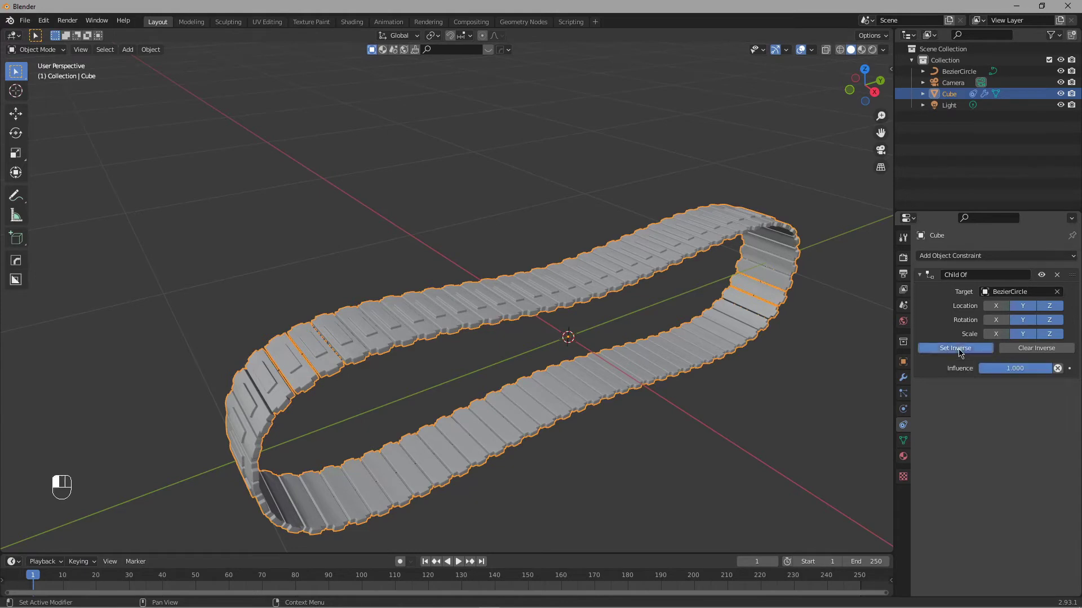
Step: Add a second Child Of constraint targeting BezierCircle, with Location Z and all Scale axes disabled
{"action": "left_click", "coordinate": [1023, 256]}
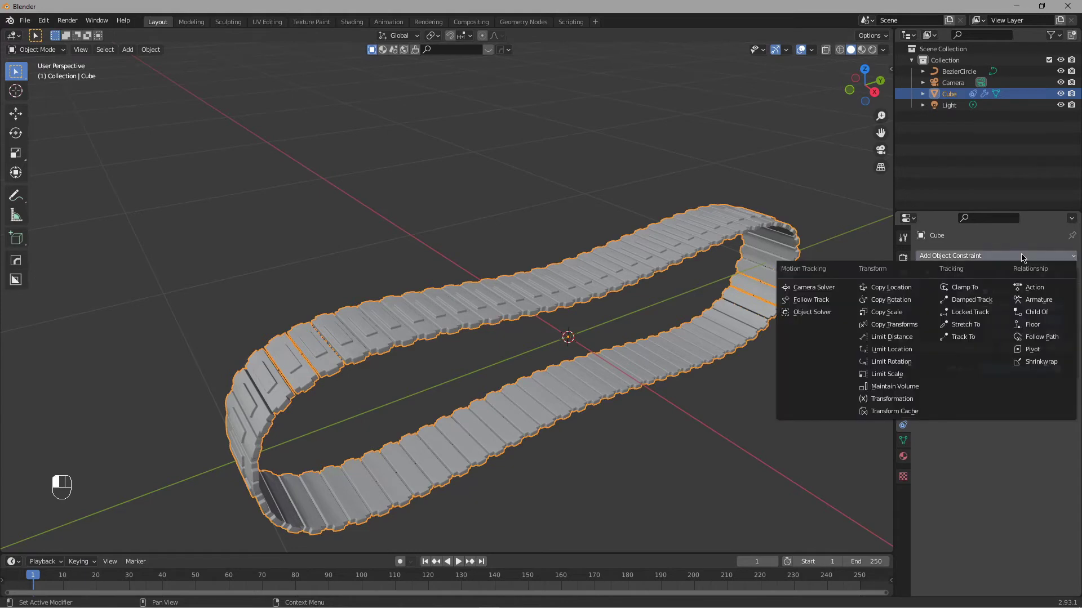
{"action": "left_click", "coordinate": [1048, 313]}
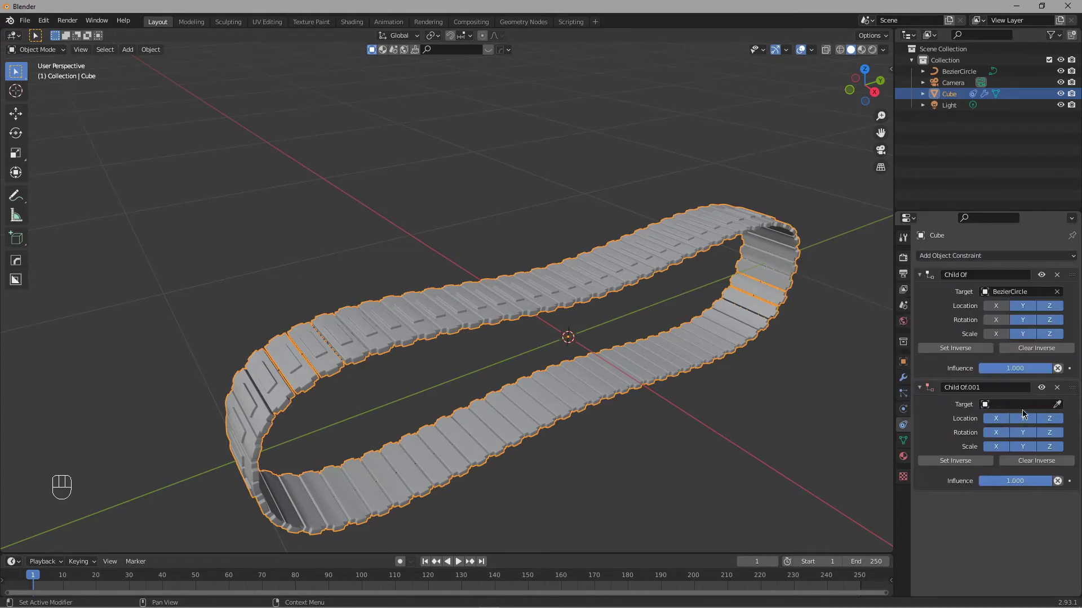
{"action": "left_click", "coordinate": [1020, 406]}
{"action": "left_click", "coordinate": [1010, 420]}
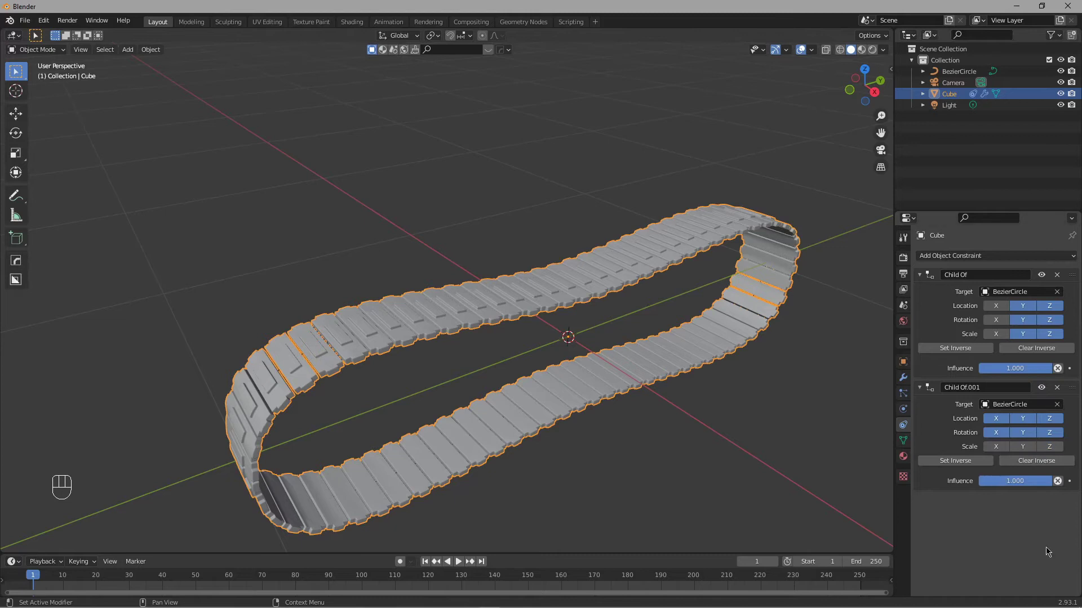
{"action": "left_click", "coordinate": [1044, 420]}
{"action": "left_click", "coordinate": [321, 413]}
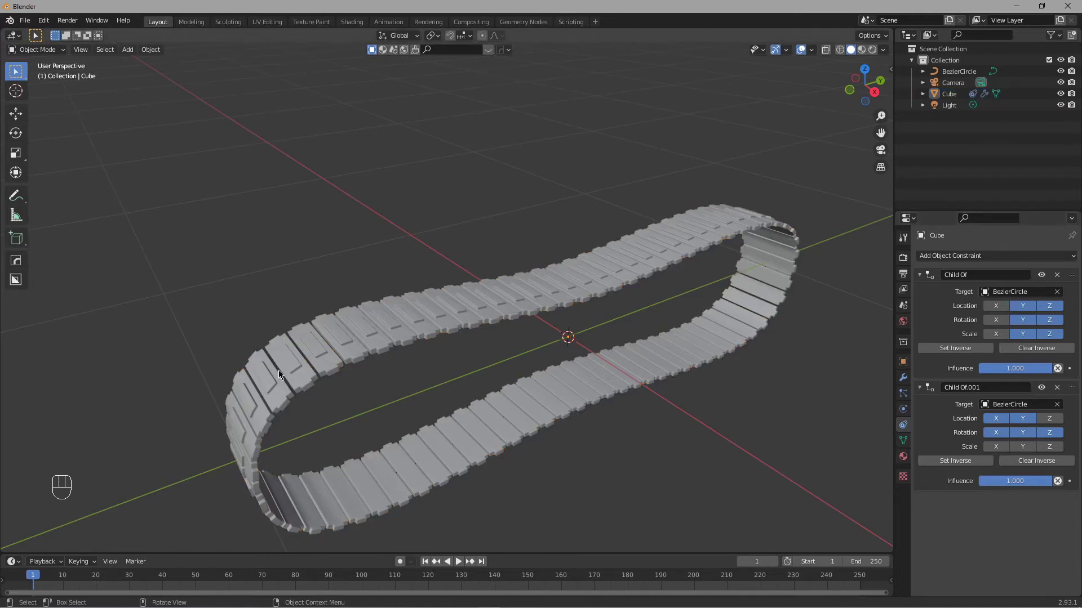
{"action": "left_click", "coordinate": [279, 372]}
{"action": "scroll", "coordinate": [498, 363], "scroll_direction": "down", "scroll_amount": 3}
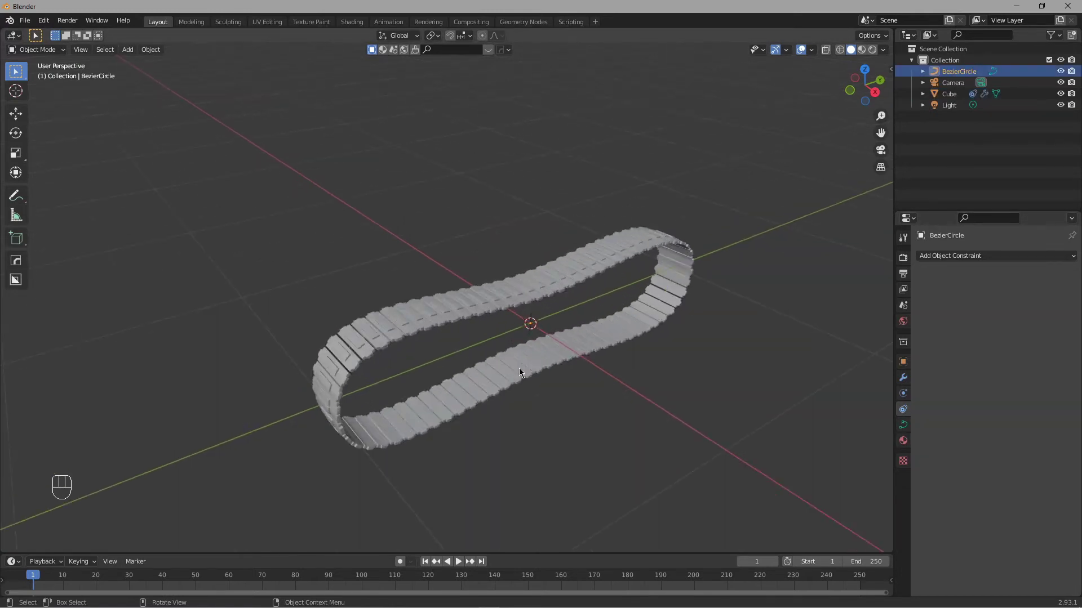
{"action": "middle_click_drag", "start_coordinate": [519, 368], "coordinate": [624, 380]}
{"action": "left_click", "coordinate": [578, 439]}
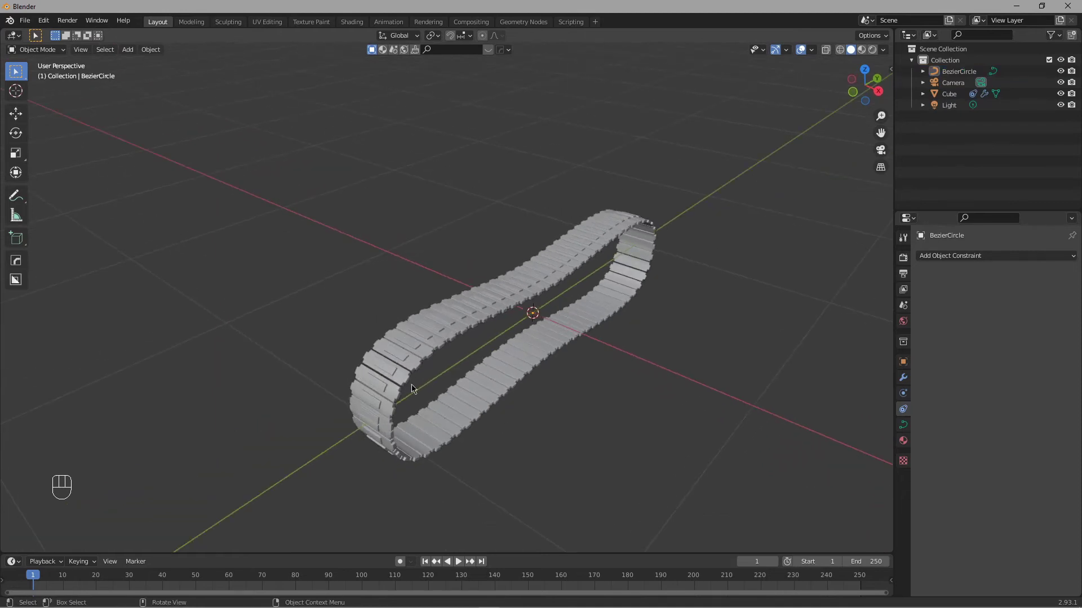
{"action": "middle_click_drag", "start_coordinate": [413, 389], "coordinate": [478, 359]}
{"action": "left_click", "coordinate": [478, 359]}
{"action": "left_click", "coordinate": [559, 441]}
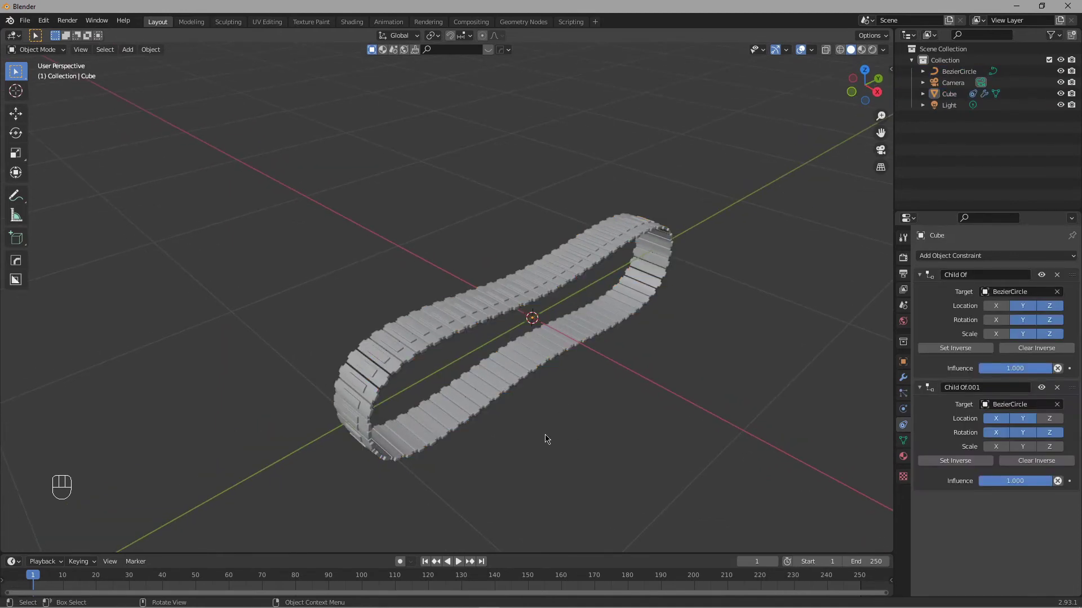
Step: Select the belt together with its BezierCircle and duplicate both in place
{"action": "left_click", "coordinate": [382, 364]}
{"action": "middle_click_drag", "start_coordinate": [459, 362], "coordinate": [473, 359]}
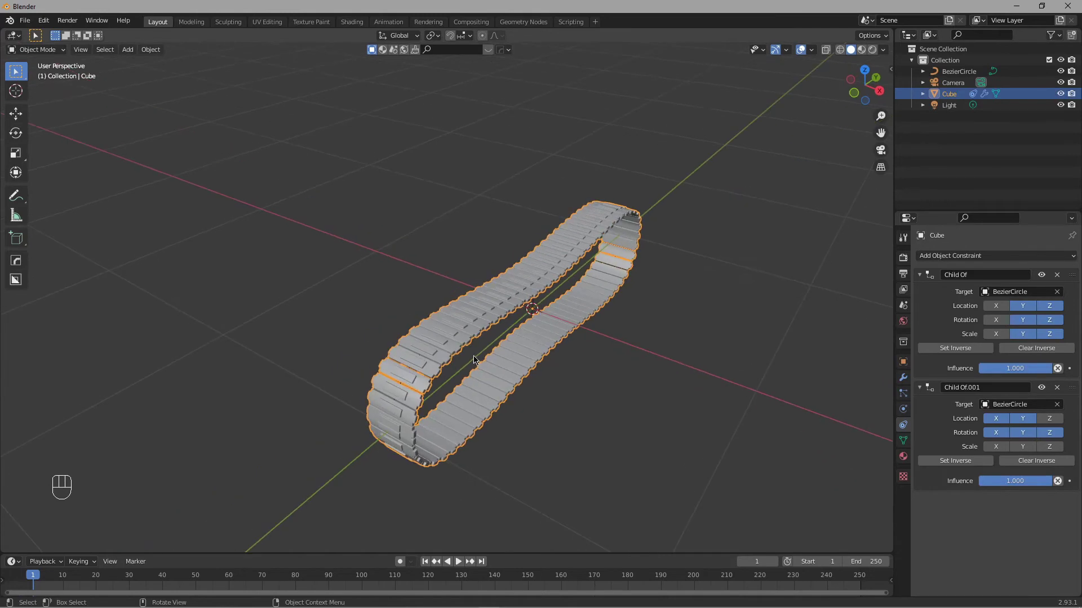
{"action": "scroll", "coordinate": [662, 213], "scroll_direction": "up", "scroll_amount": 1}
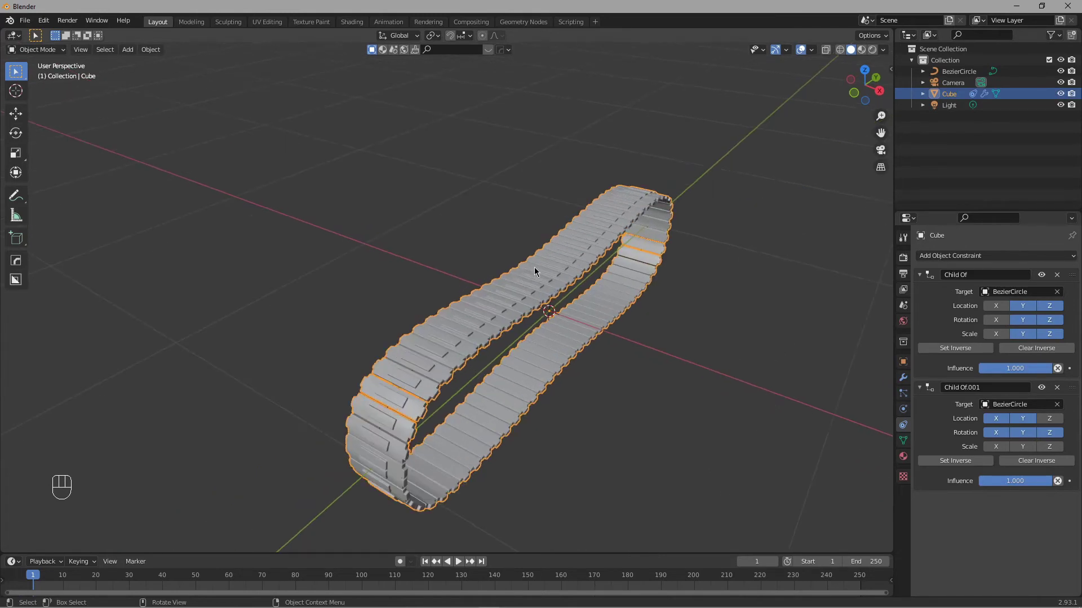
{"action": "left_click", "coordinate": [958, 72], "text": "shift"}
{"action": "left_click", "coordinate": [954, 83], "text": "shift"}
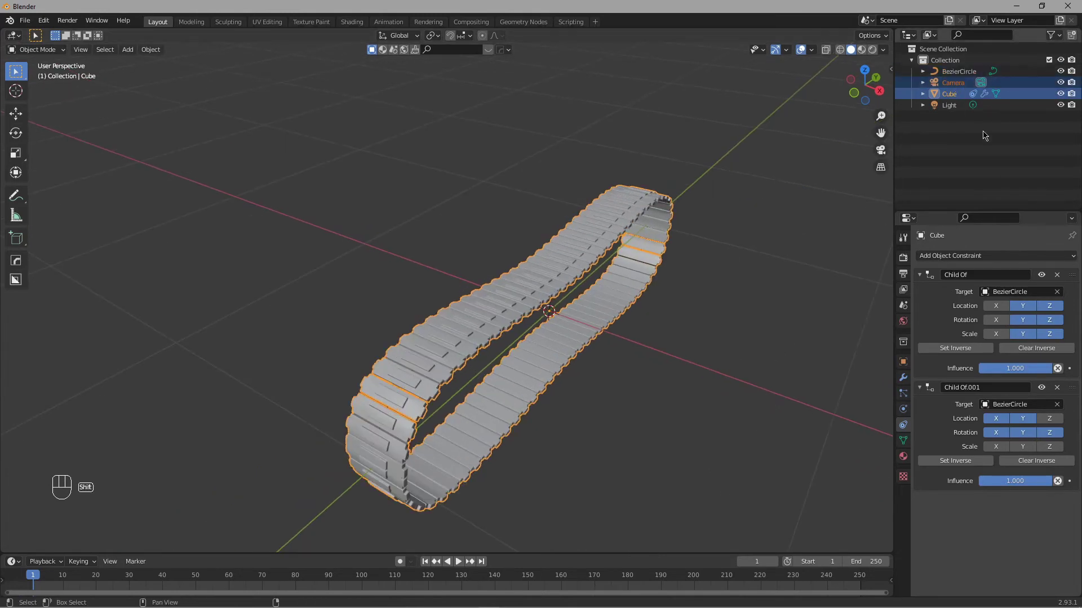
{"action": "left_click", "coordinate": [947, 93]}
{"action": "left_click", "coordinate": [960, 71], "text": "ctrl"}
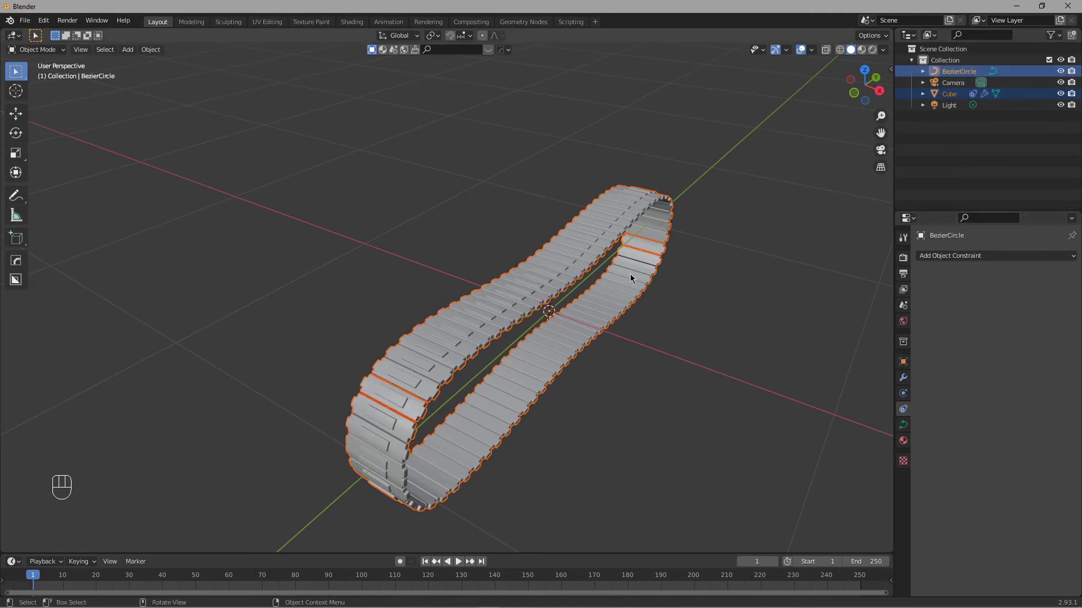
{"action": "middle_click_drag", "start_coordinate": [630, 275], "coordinate": [659, 280]}
{"action": "key", "text": "shift+d"}
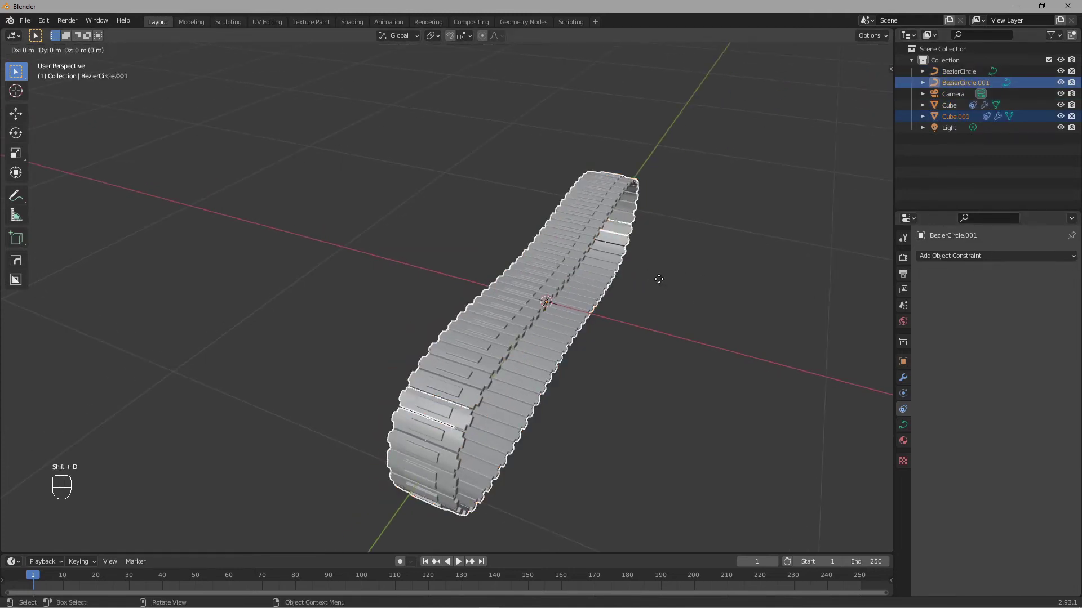
{"action": "right_click", "coordinate": [658, 279]}
{"action": "key", "text": "g"}
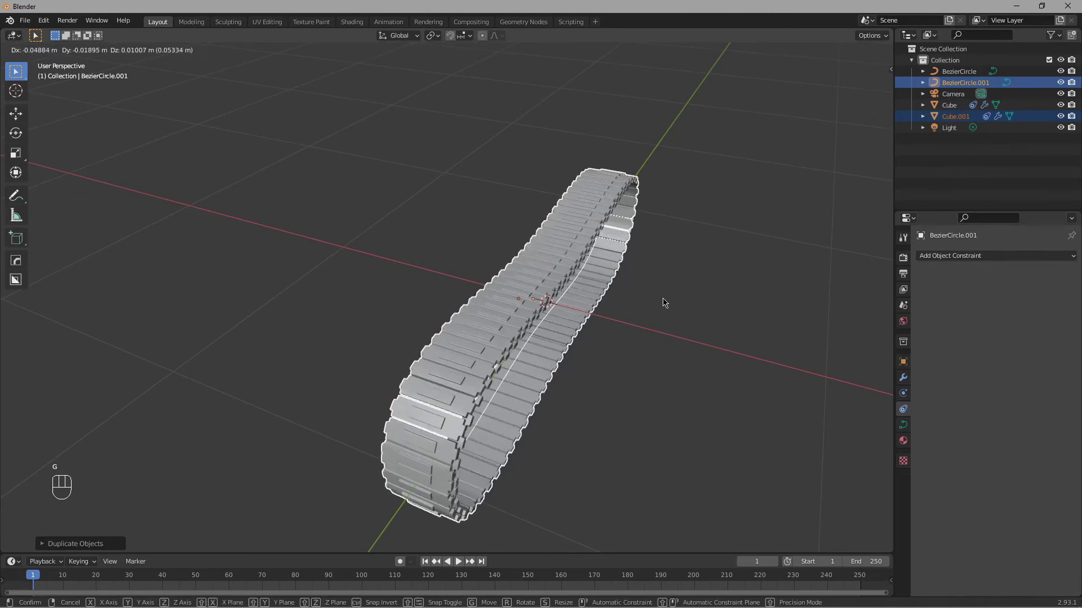
{"action": "right_click", "coordinate": [663, 313]}
{"action": "middle_click_drag", "start_coordinate": [669, 345], "coordinate": [646, 332]}
{"action": "left_click", "coordinate": [496, 329]}
{"action": "left_click", "coordinate": [436, 330]}
{"action": "key", "text": "g"}
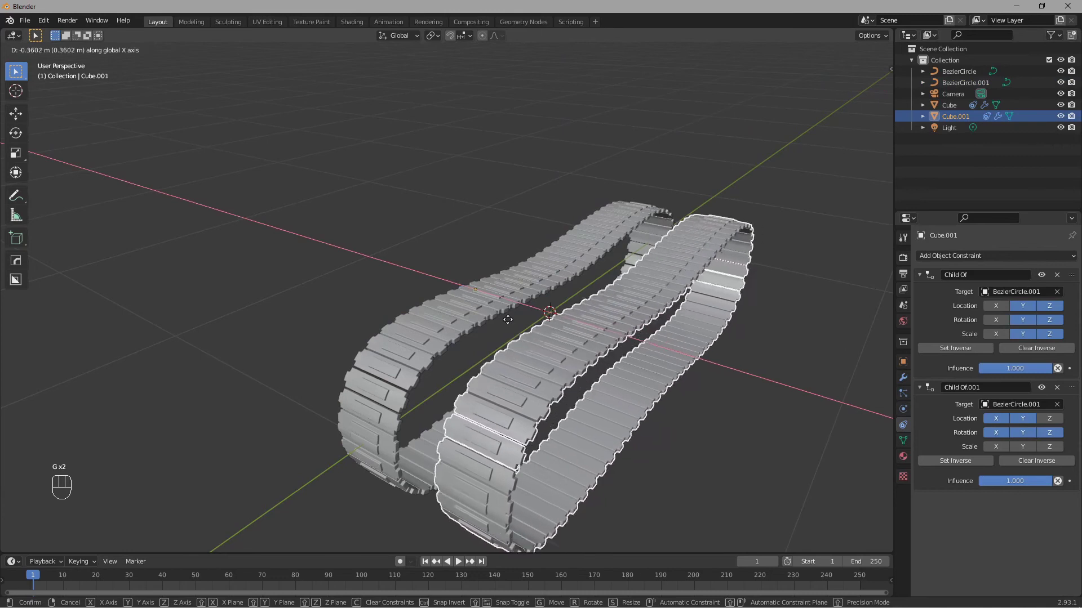
{"action": "right_click", "coordinate": [623, 384]}
{"action": "left_click", "coordinate": [565, 380]}
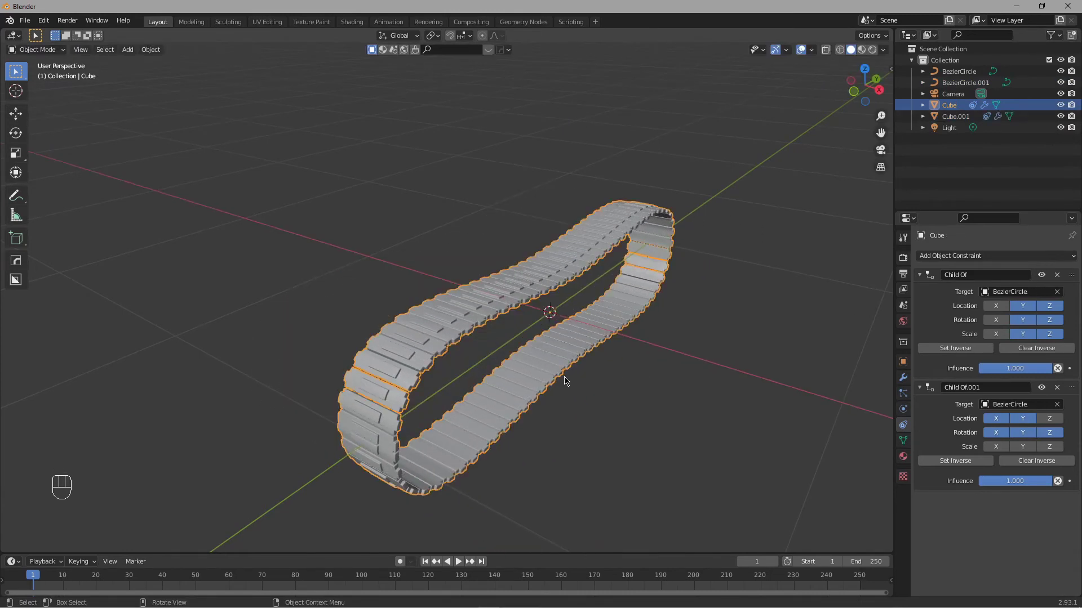
{"action": "key", "text": "g"}
{"action": "key", "text": "x"}
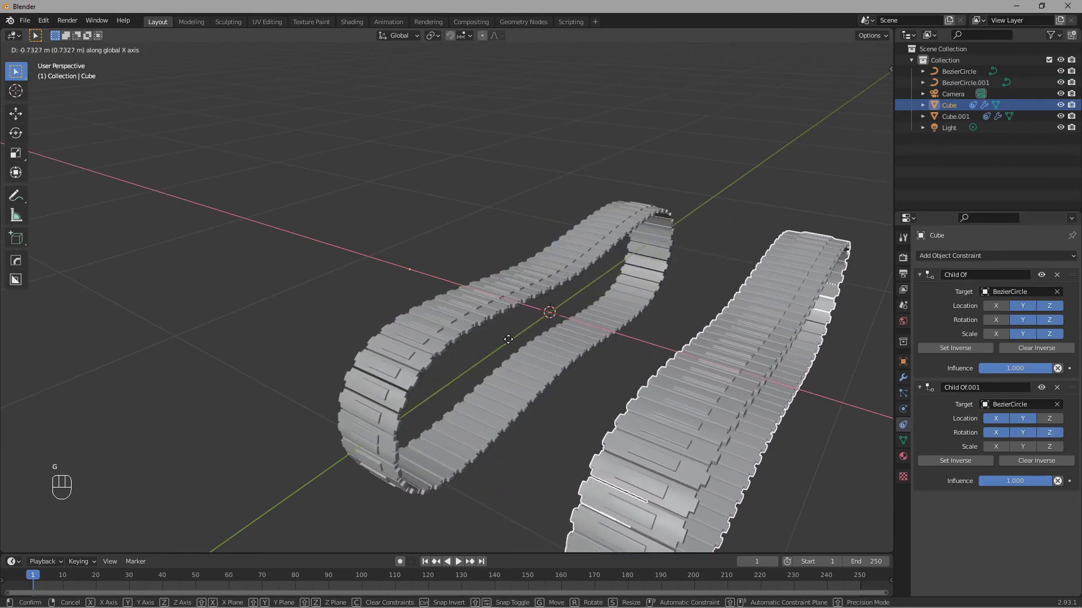
{"action": "key", "text": "Escape"}
Step: Move the duplicate belt Cube.001 about 0.75 m along global X, and shift BezierCircle.001 along X away from the original tread
{"action": "left_click", "coordinate": [449, 333]}
{"action": "key", "text": "g"}
{"action": "key", "text": "x"}
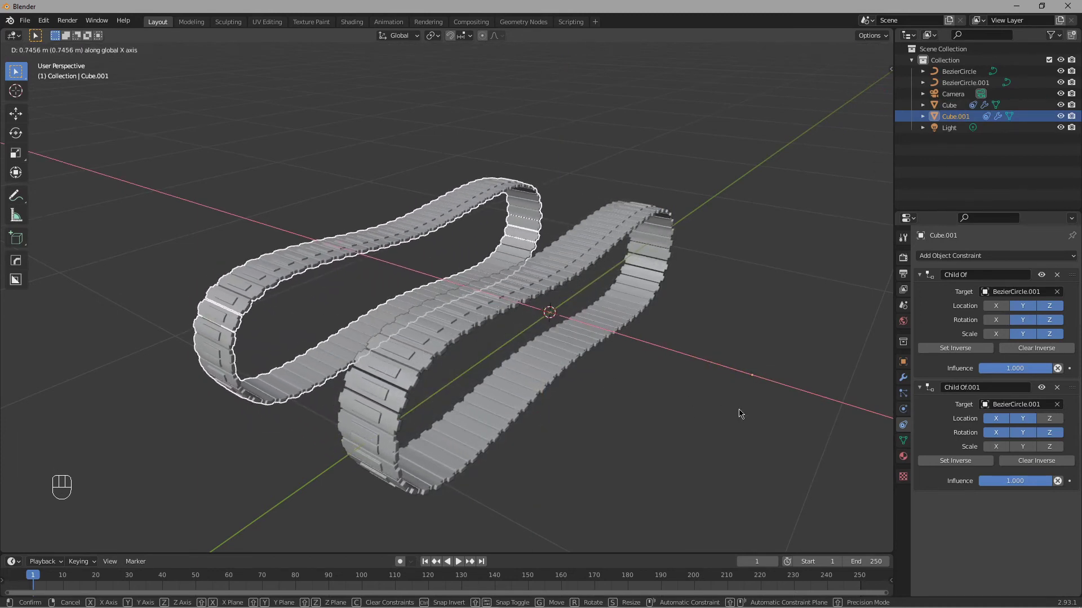
{"action": "left_click", "coordinate": [740, 414]}
{"action": "left_click", "coordinate": [965, 82]}
{"action": "key", "text": "g"}
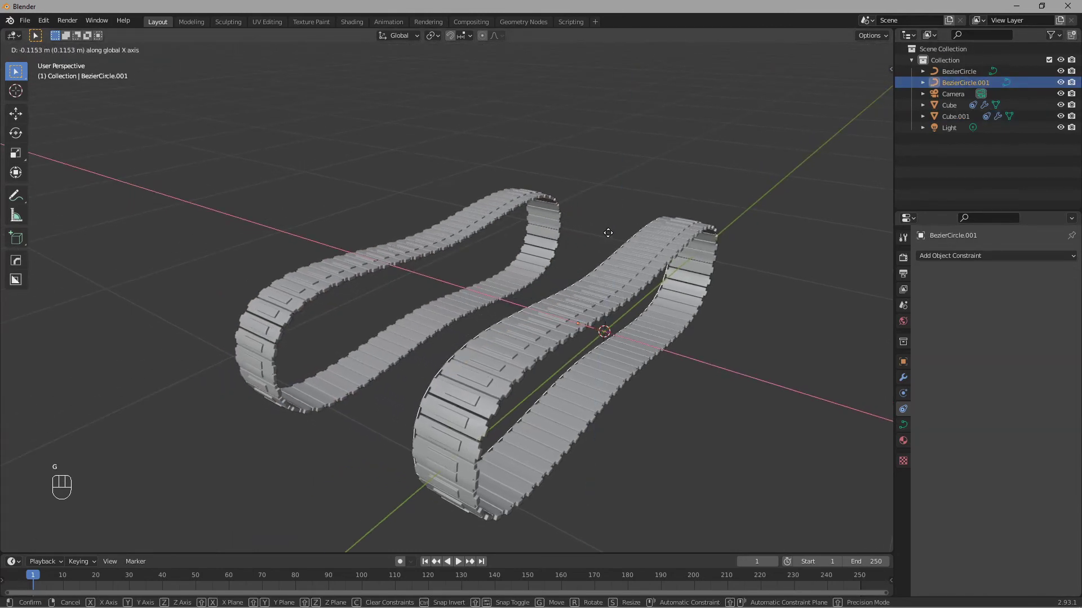
{"action": "left_click", "coordinate": [406, 223]}
Step: Move the duplicate belt Cube.001 in the negative global X direction to space it from the original tread, and deselect it
{"action": "left_click", "coordinate": [398, 222]}
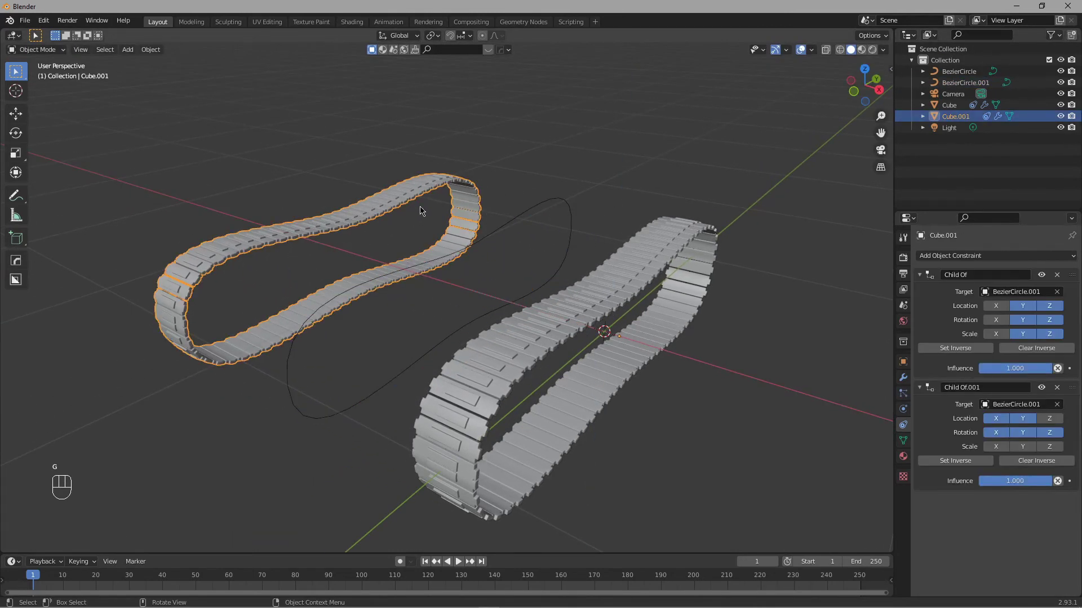
{"action": "middle_click_drag", "start_coordinate": [420, 211], "coordinate": [502, 230]}
{"action": "key", "text": "g"}
{"action": "middle_click", "coordinate": [515, 234]}
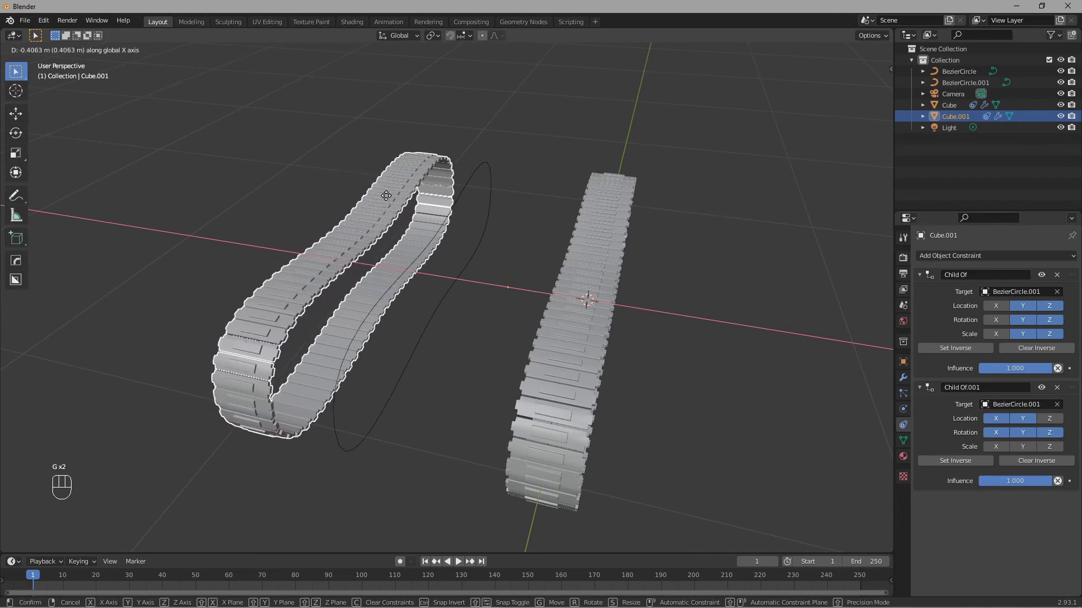
{"action": "left_click", "coordinate": [321, 176]}
{"action": "middle_click_drag", "start_coordinate": [546, 273], "coordinate": [524, 336]}
{"action": "left_click", "coordinate": [524, 285]}
Step: Add a Plain Axes empty to the scene
{"action": "scroll", "coordinate": [523, 284], "scroll_direction": "down", "scroll_amount": 3}
{"action": "middle_click_drag", "start_coordinate": [524, 285], "coordinate": [574, 282]}
{"action": "key", "text": "shift+a"}
{"action": "mouse_move", "coordinate": [574, 282]}
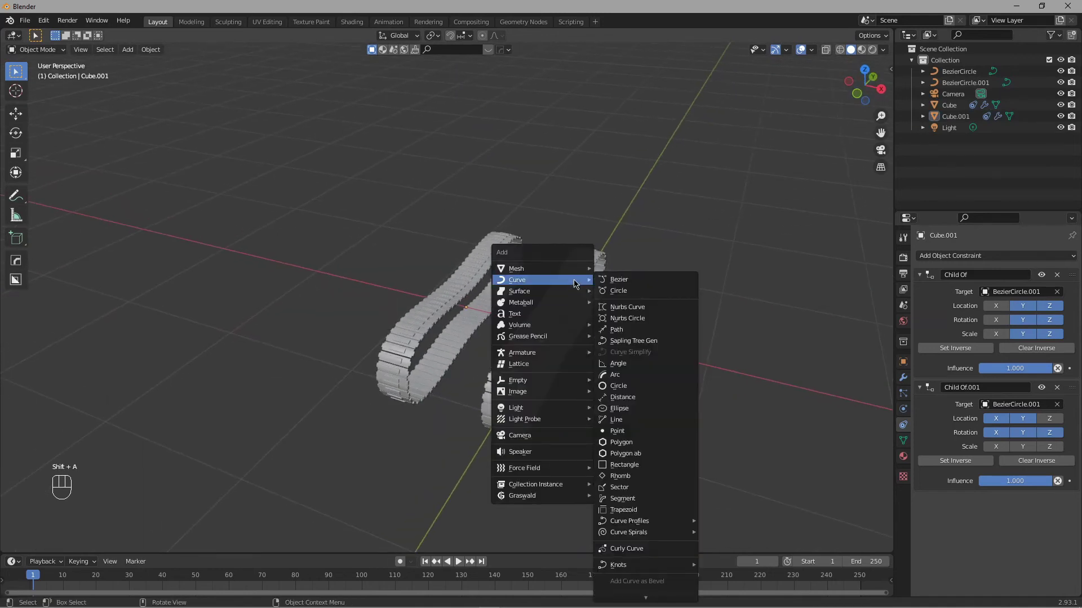
{"action": "mouse_move", "coordinate": [549, 269]}
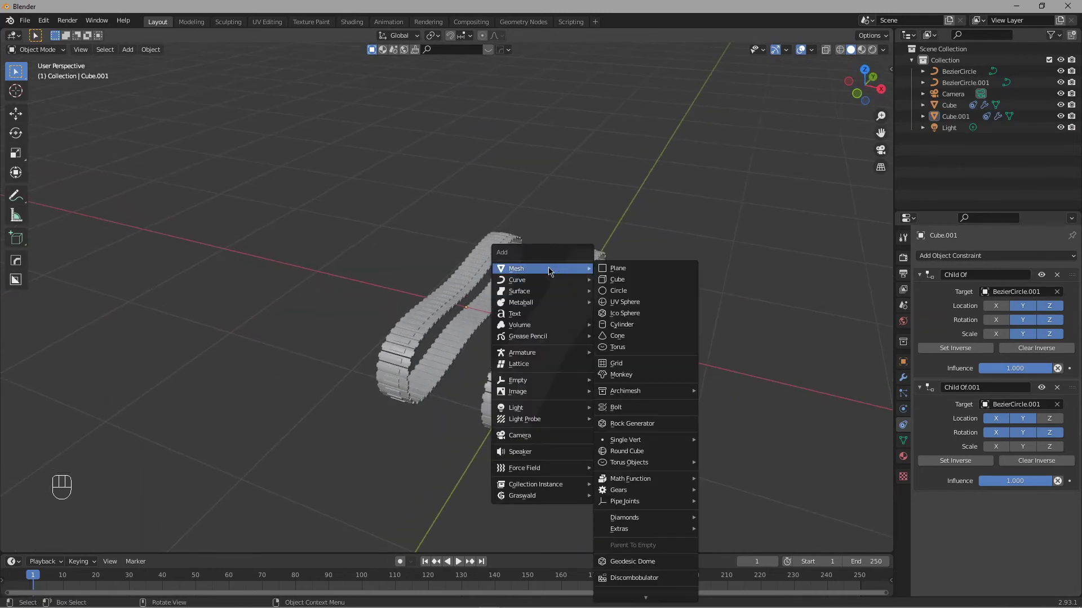
{"action": "mouse_move", "coordinate": [540, 381]}
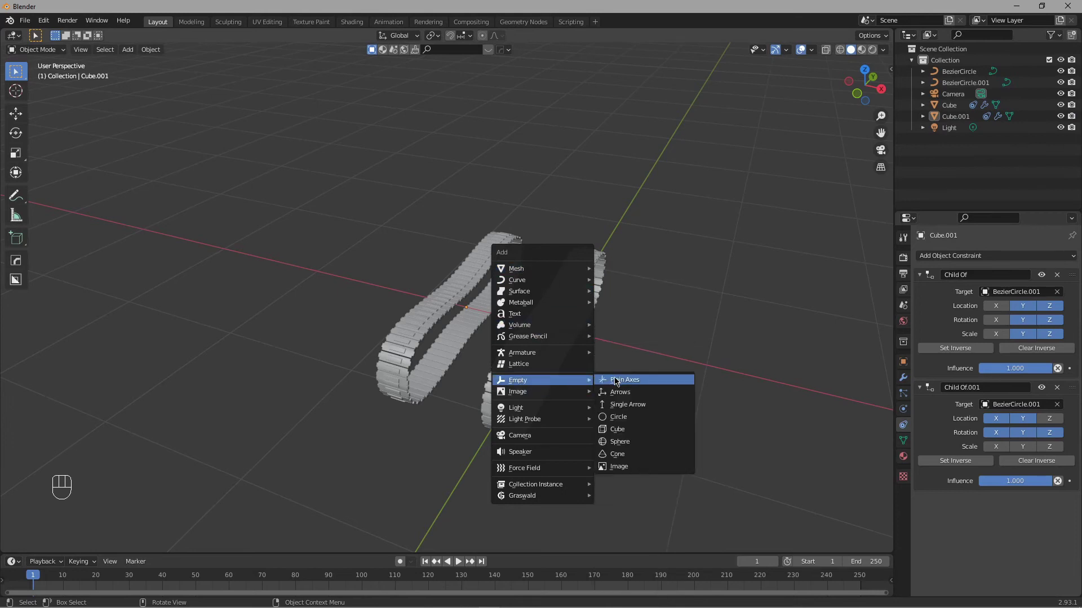
{"action": "left_click", "coordinate": [624, 393]}
Step: Centre the empty between the two treads along global X in top view and scale it up by about 1.23
{"action": "middle_click_drag", "start_coordinate": [642, 374], "coordinate": [680, 330]}
{"action": "scroll", "coordinate": [627, 313], "scroll_direction": "up", "scroll_amount": 3}
{"action": "key", "text": "g"}
{"action": "key", "text": "x"}
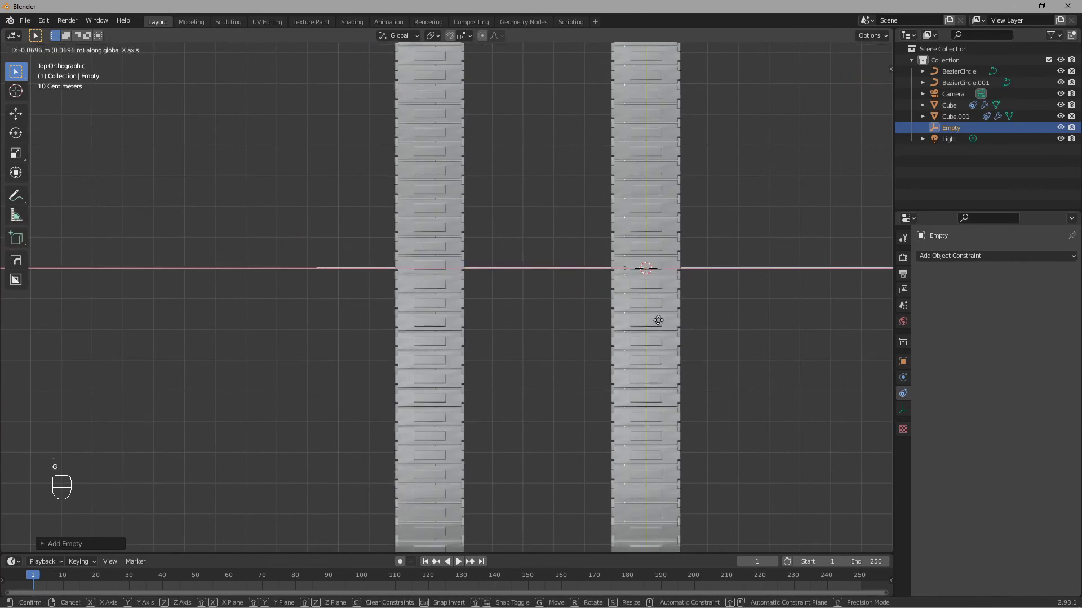
{"action": "left_click", "coordinate": [574, 307]}
{"action": "key", "text": "s"}
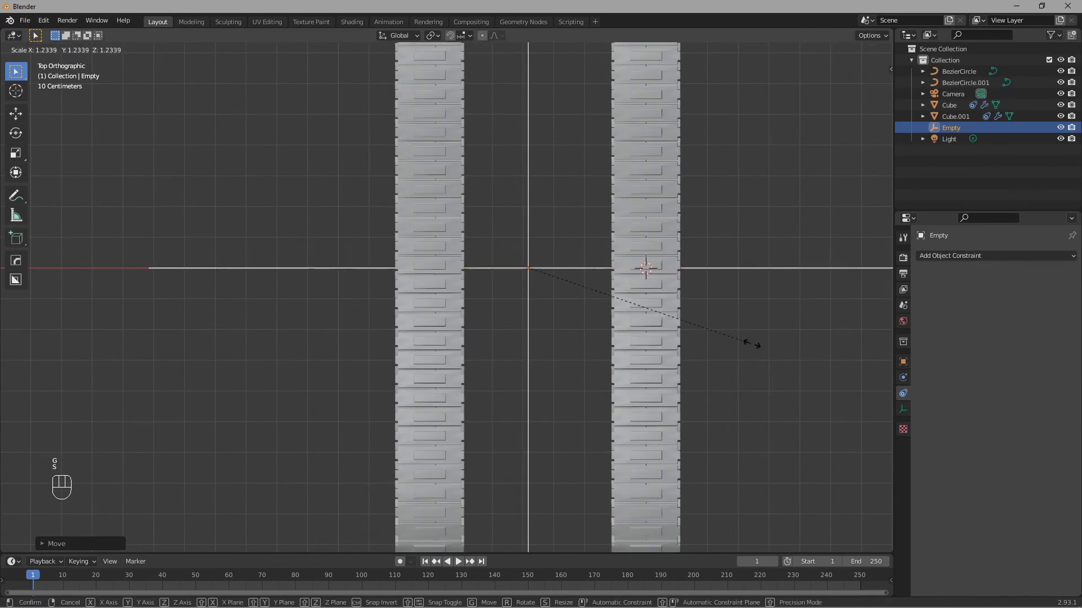
{"action": "left_click", "coordinate": [762, 345]}
{"action": "key", "text": "g"}
{"action": "key", "text": "x"}
{"action": "left_click", "coordinate": [765, 346]}
Step: Parent BezierCircle.001 and BezierCircle to the empty with Object (Keep Transform)
{"action": "middle_click_drag", "start_coordinate": [765, 345], "coordinate": [433, 435]}
{"action": "left_click", "coordinate": [510, 455]}
{"action": "scroll", "coordinate": [509, 455], "scroll_direction": "down", "scroll_amount": 6}
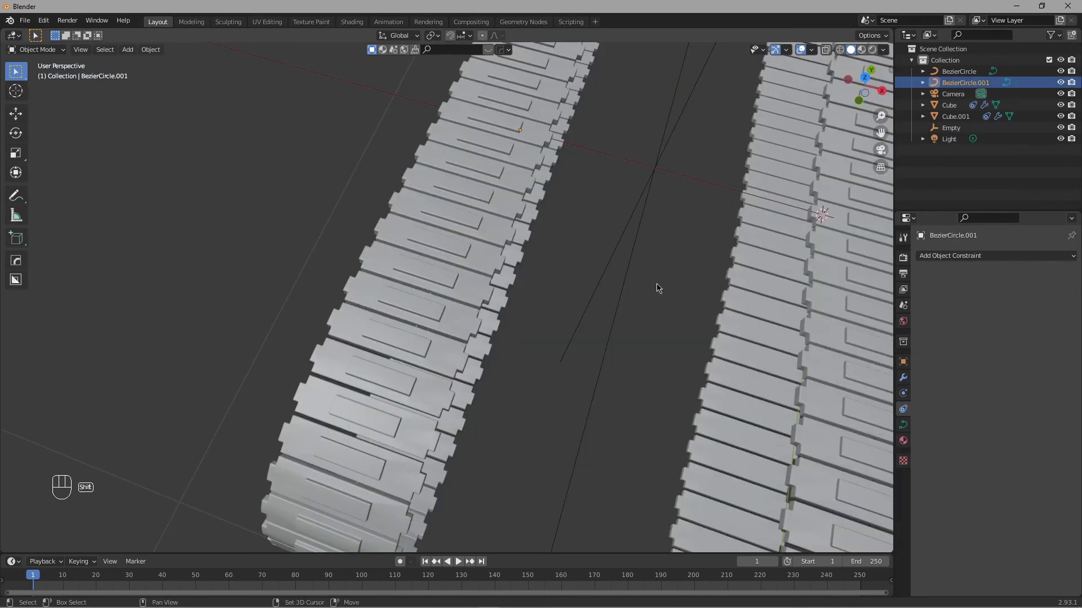
{"action": "middle_click_drag", "start_coordinate": [657, 287], "coordinate": [538, 255], "text": "shift"}
{"action": "scroll", "coordinate": [398, 206], "scroll_direction": "up", "scroll_amount": 4}
{"action": "scroll", "coordinate": [553, 331], "scroll_direction": "up", "scroll_amount": 4}
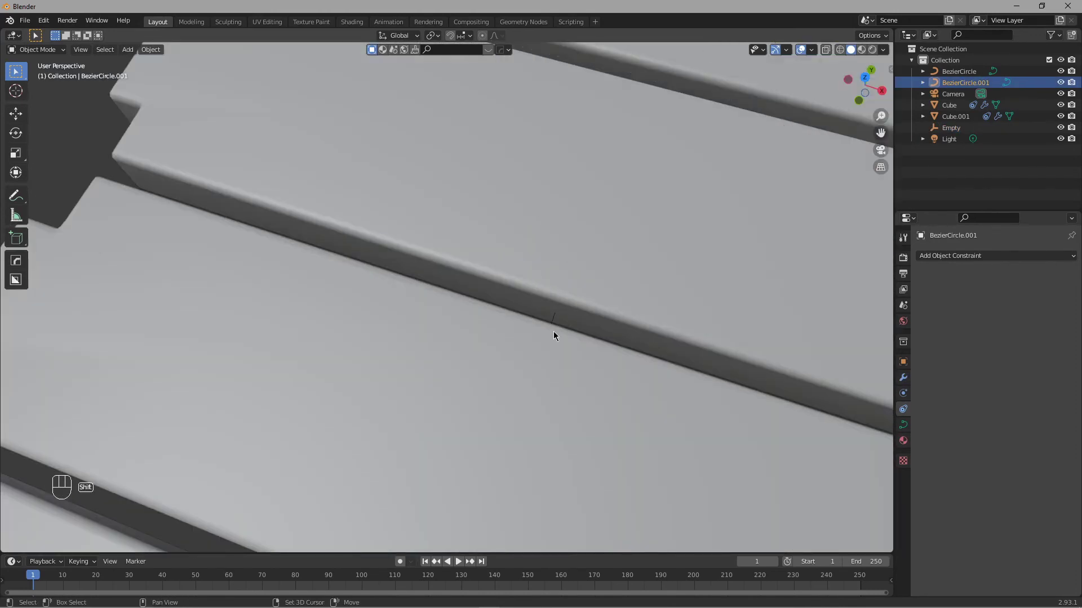
{"action": "left_click", "coordinate": [554, 319], "text": "shift"}
{"action": "scroll", "coordinate": [609, 330], "scroll_direction": "down", "scroll_amount": 8}
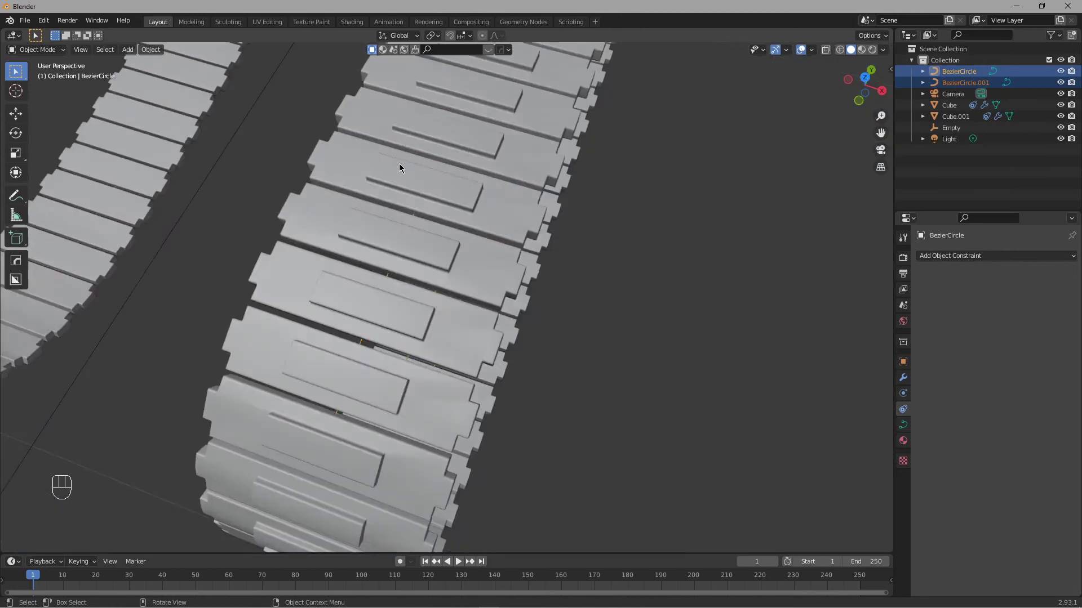
{"action": "scroll", "coordinate": [463, 172], "scroll_direction": "up", "scroll_amount": 6}
{"action": "middle_click_drag", "start_coordinate": [475, 205], "coordinate": [455, 251], "text": "shift"}
{"action": "scroll", "coordinate": [463, 172], "scroll_direction": "down", "scroll_amount": 7}
{"action": "left_click", "coordinate": [455, 251], "text": "shift"}
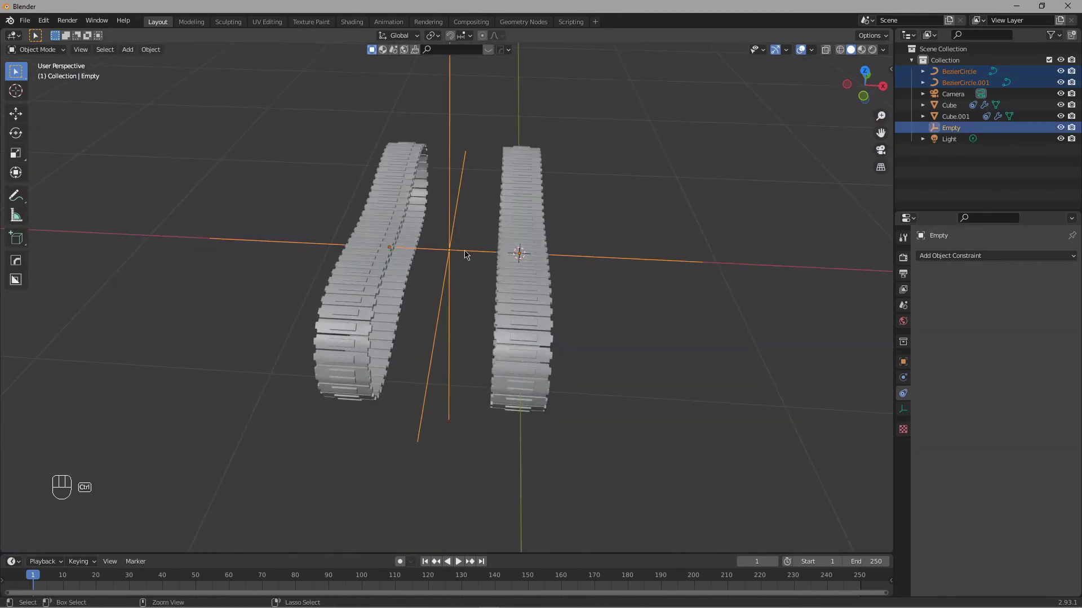
{"action": "key", "text": "ctrl+p"}
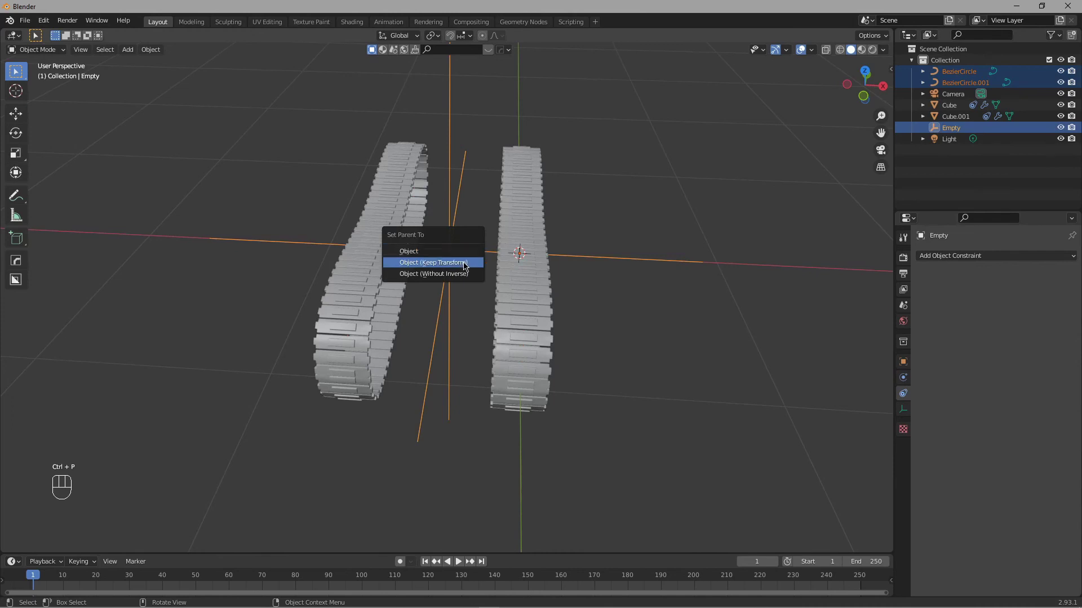
{"action": "left_click", "coordinate": [463, 266]}
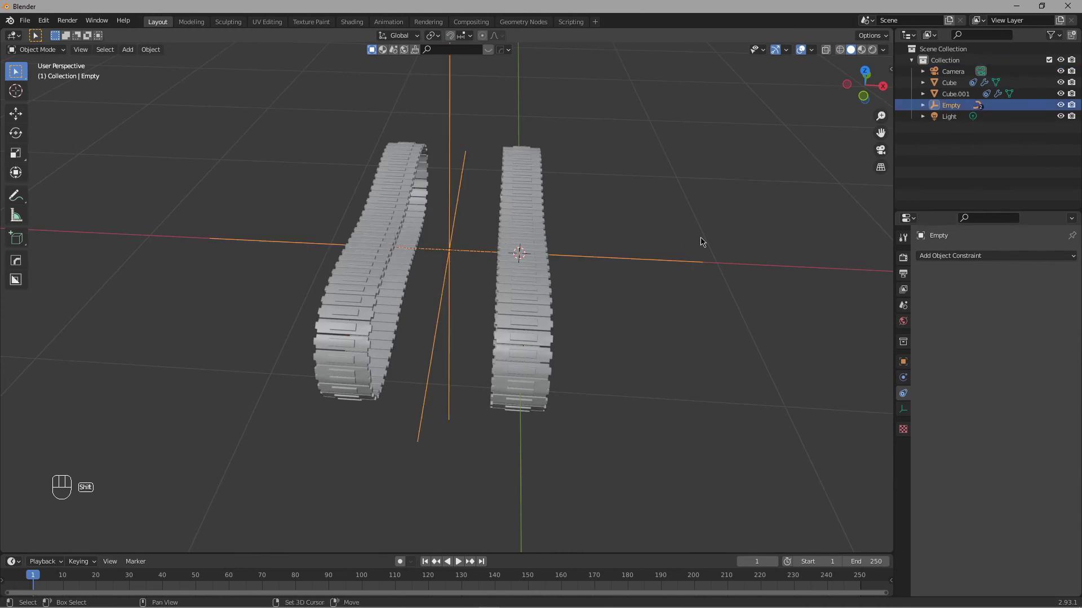
Step: Try moving the empty along the global Y axis
{"action": "middle_click_drag", "start_coordinate": [702, 239], "coordinate": [568, 339]}
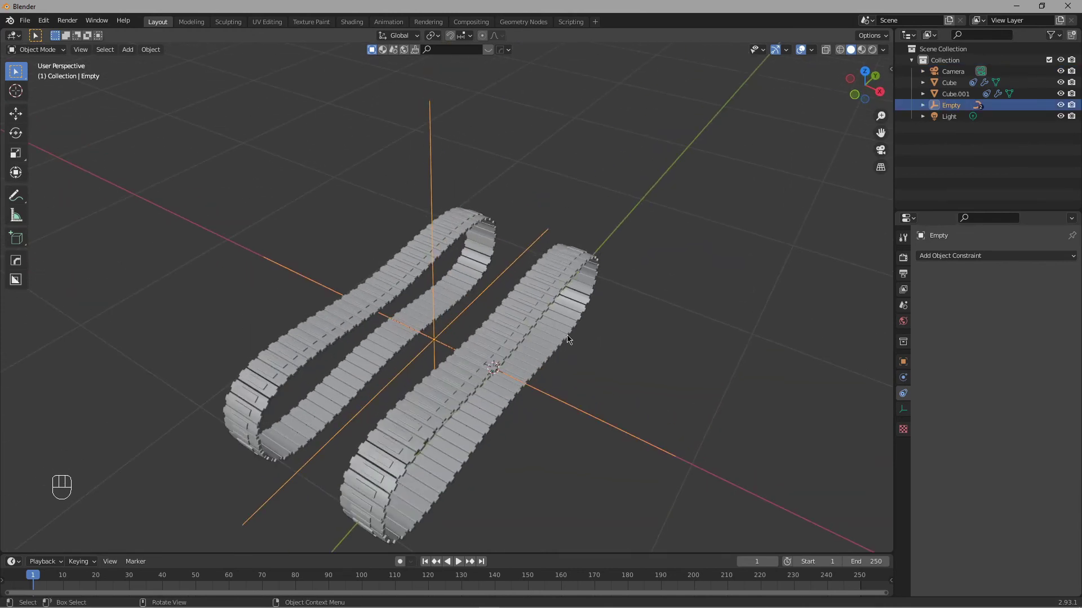
{"action": "key", "text": "g"}
{"action": "key", "text": "y"}
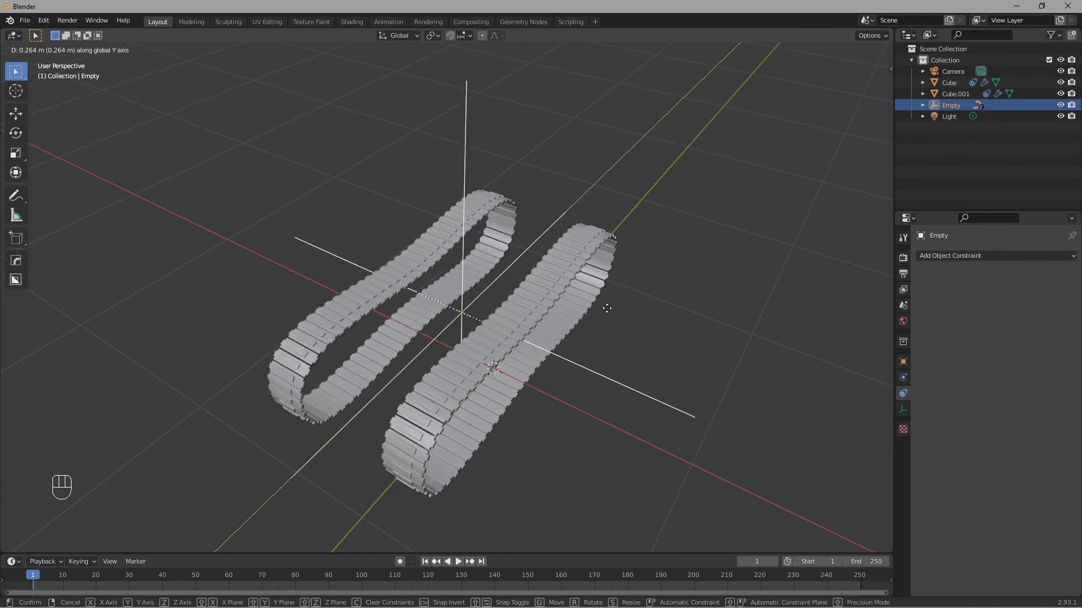
{"action": "right_click", "coordinate": [613, 302]}
Step: Rotate the empty slightly about the global Z axis
{"action": "key", "text": "r"}
{"action": "key", "text": "z"}
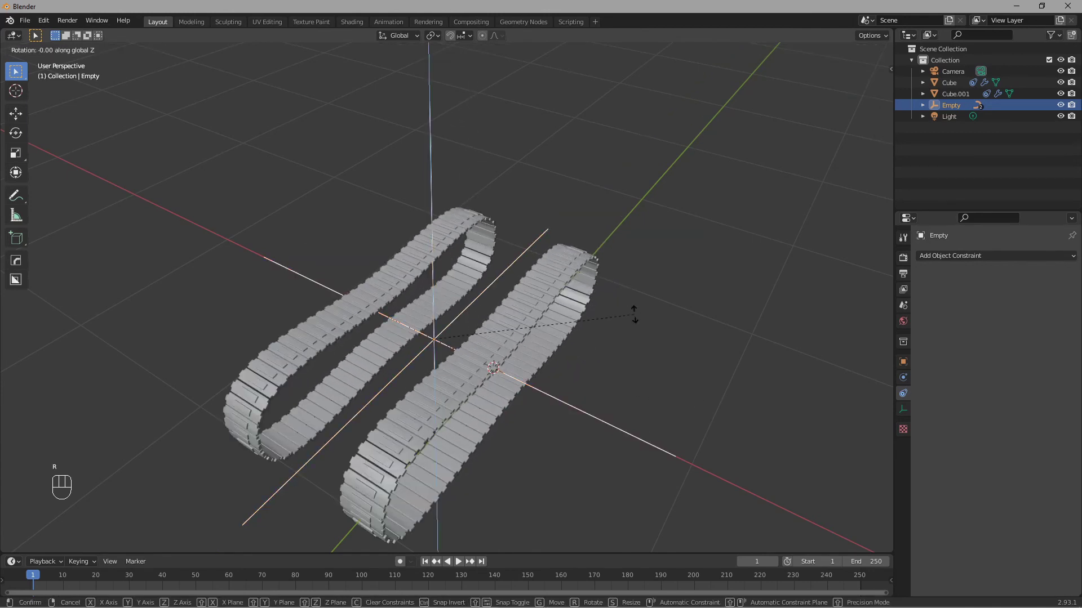
{"action": "left_click", "coordinate": [634, 320]}
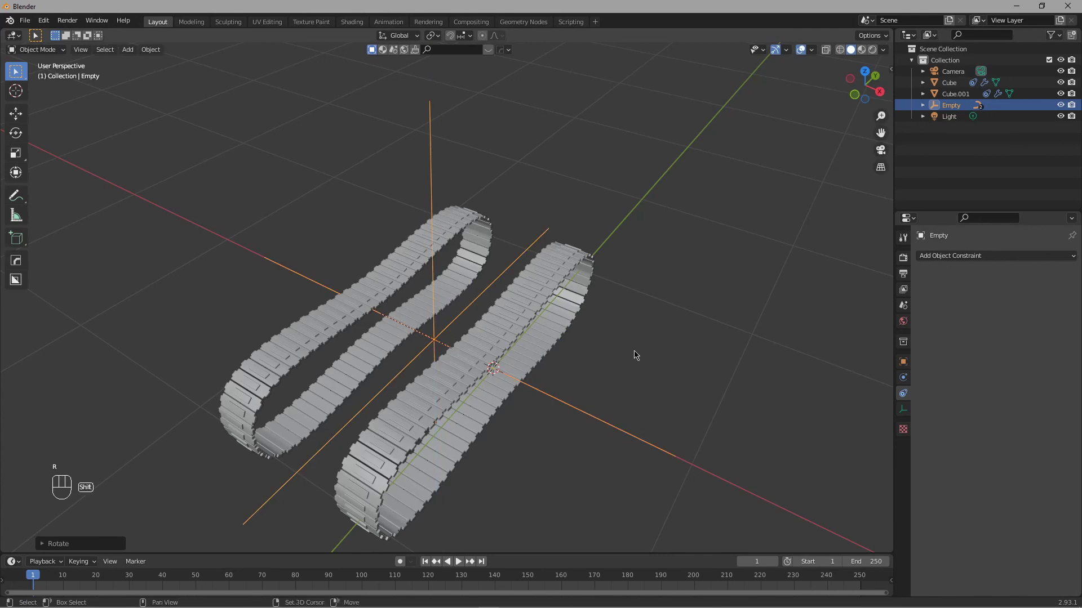
Step: Try sliding both rotated treads along global Y by moving their parent empty
{"action": "mouse_move", "coordinate": [634, 355]}
{"action": "middle_mouse_down", "text": "shift"}
{"action": "mouse_move", "coordinate": [709, 322]}
{"action": "mouse_move", "coordinate": [626, 376]}
{"action": "mouse_move", "coordinate": [645, 353]}
{"action": "middle_mouse_up", "text": "shift"}
{"action": "key", "text": "g"}
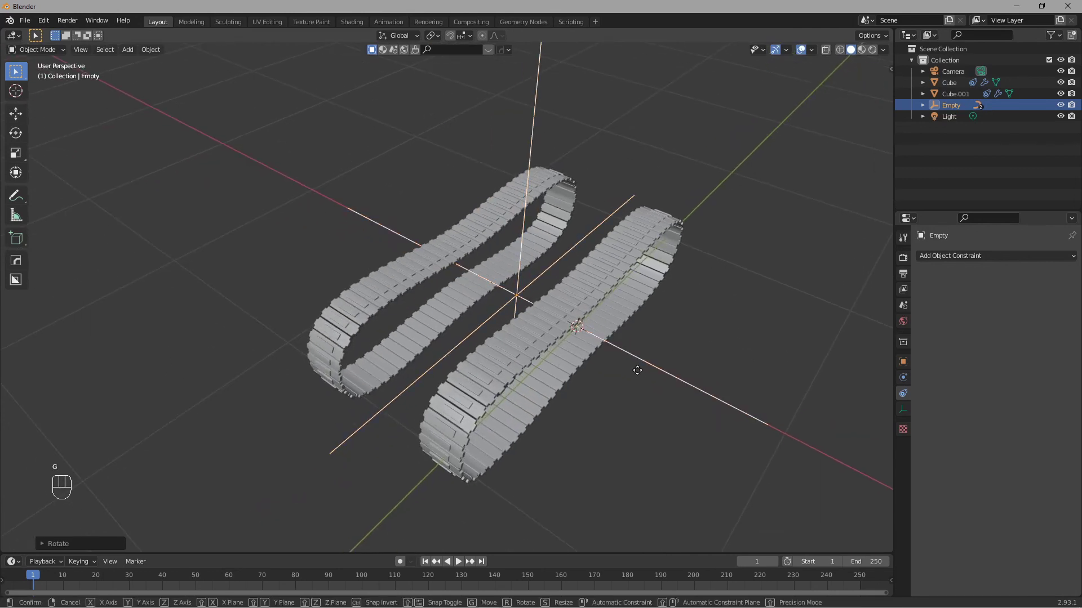
{"action": "key", "text": "y"}
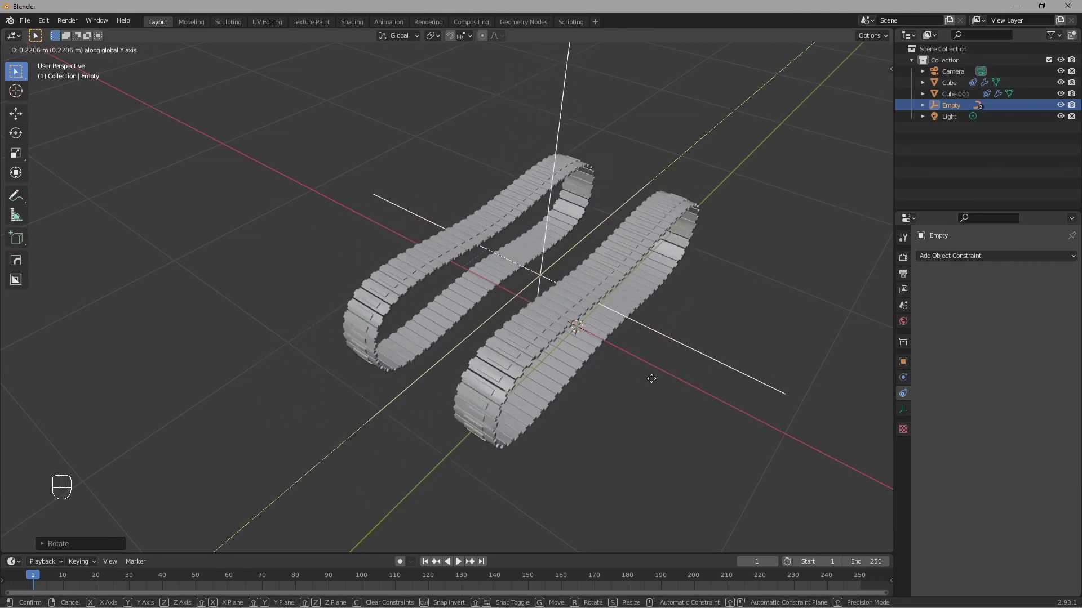
{"action": "right_click", "coordinate": [691, 367]}
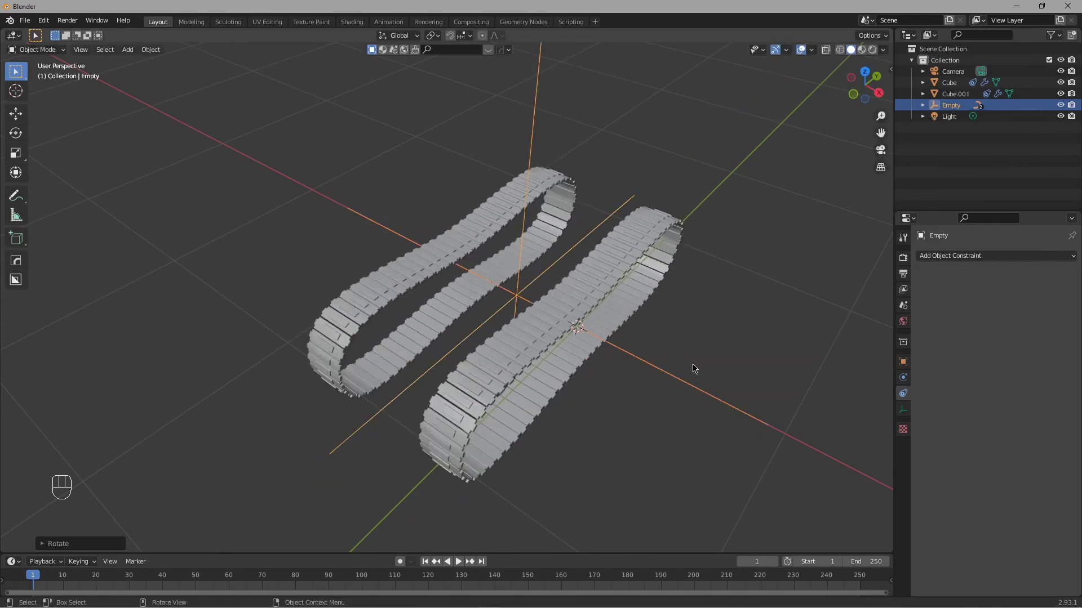
Step: Rotate the empty about global Z twice, turning both treads together
{"action": "middle_click_drag", "start_coordinate": [690, 366], "coordinate": [734, 351]}
{"action": "key", "text": "r"}
{"action": "key", "text": "z"}
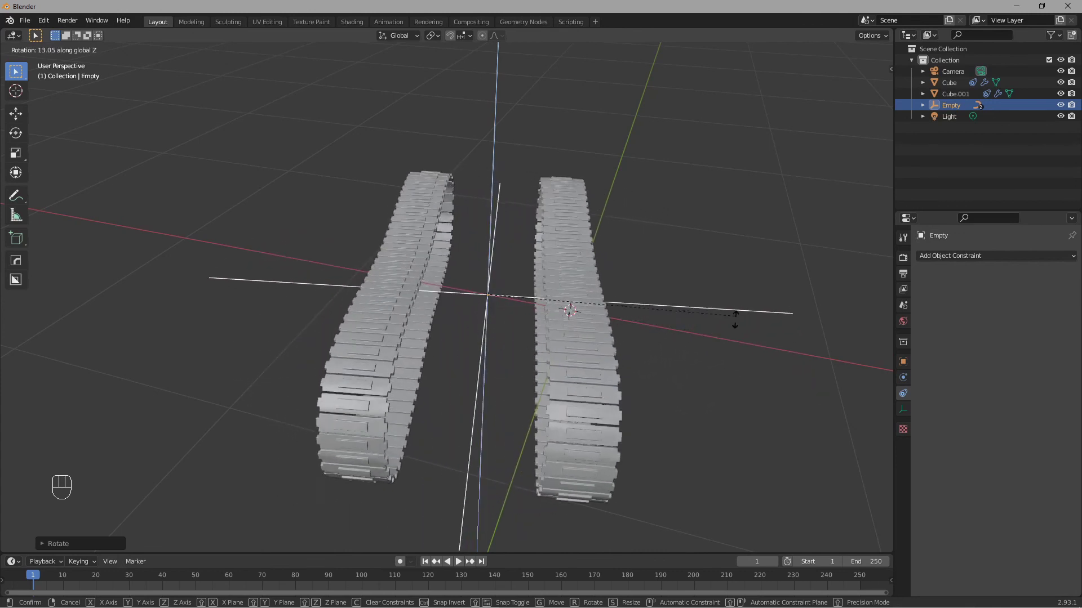
{"action": "left_click", "coordinate": [727, 398]}
{"action": "middle_click_drag", "start_coordinate": [708, 386], "coordinate": [734, 344]}
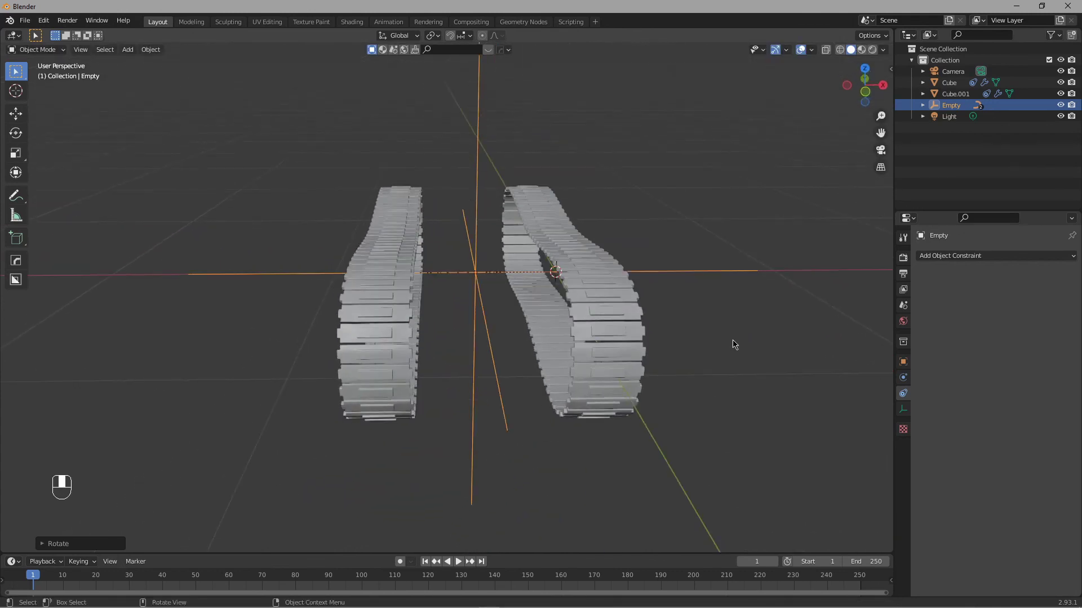
{"action": "key", "text": "r"}
{"action": "key", "text": "z"}
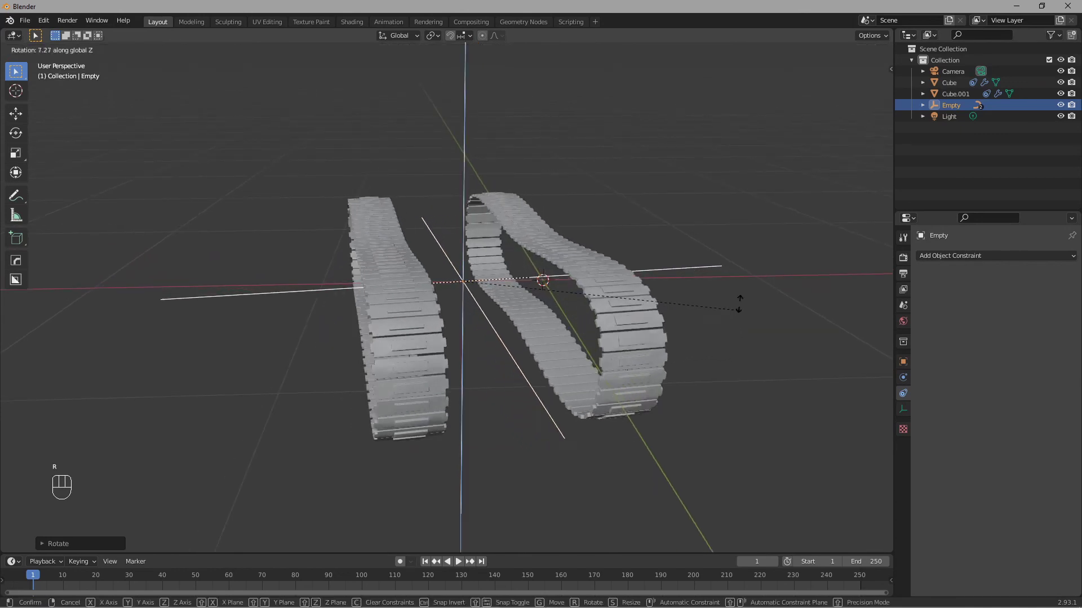